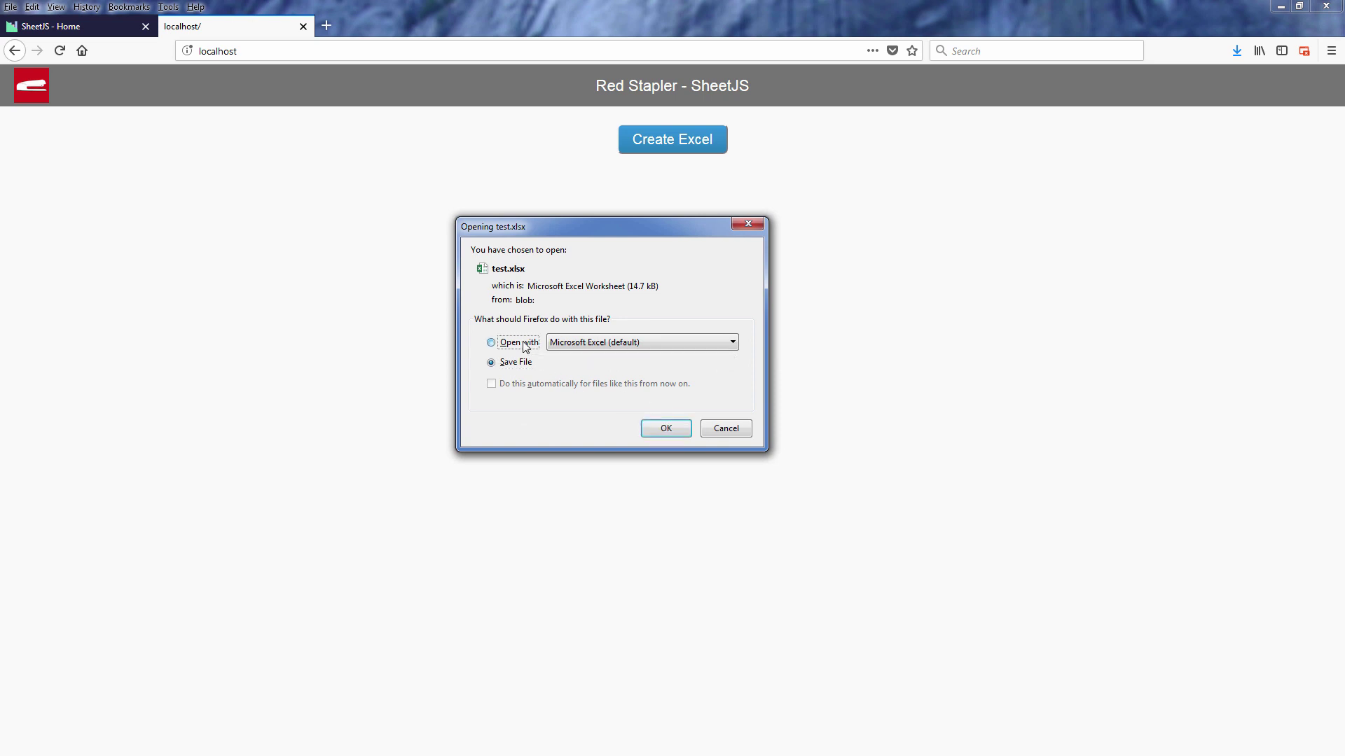
Step: Open the downloaded test.xlsx in Excel and select the exported table A1:C3
click(522, 346)
click(665, 428)
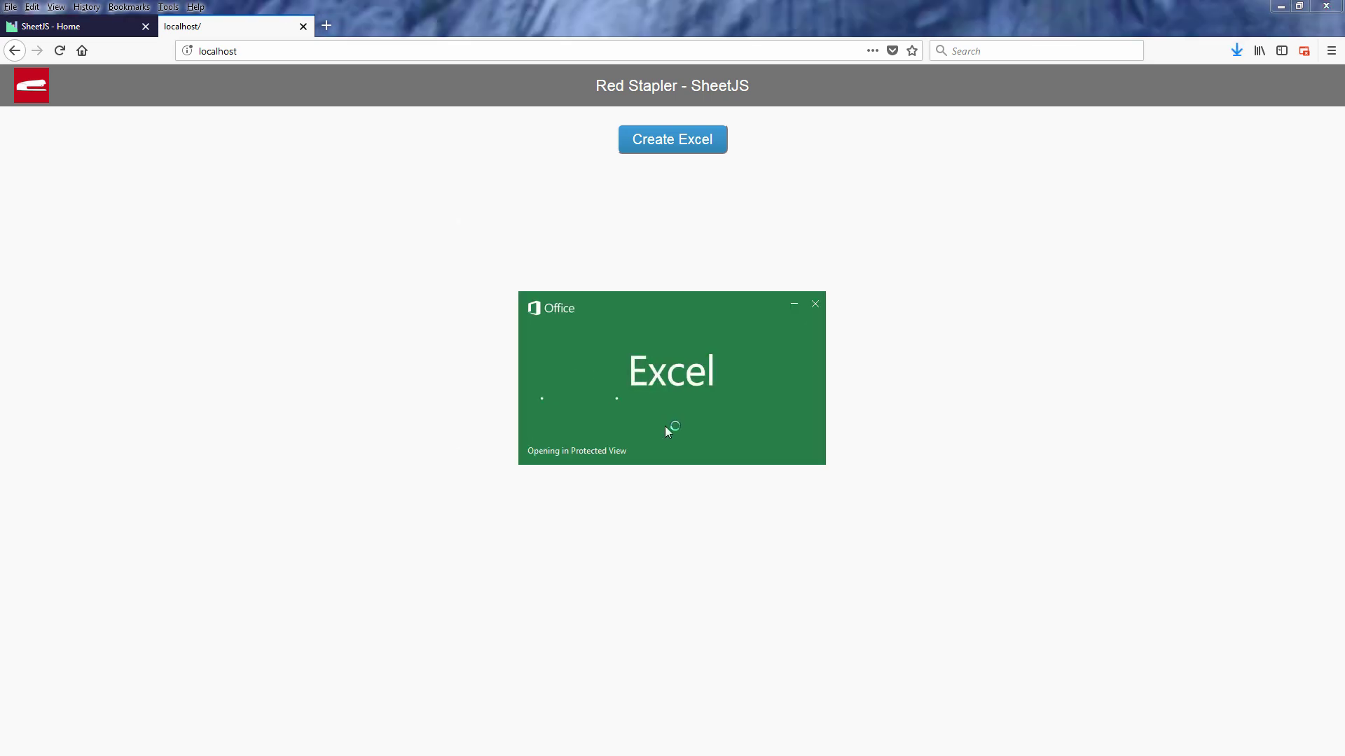
drag(349, 259, 399, 259)
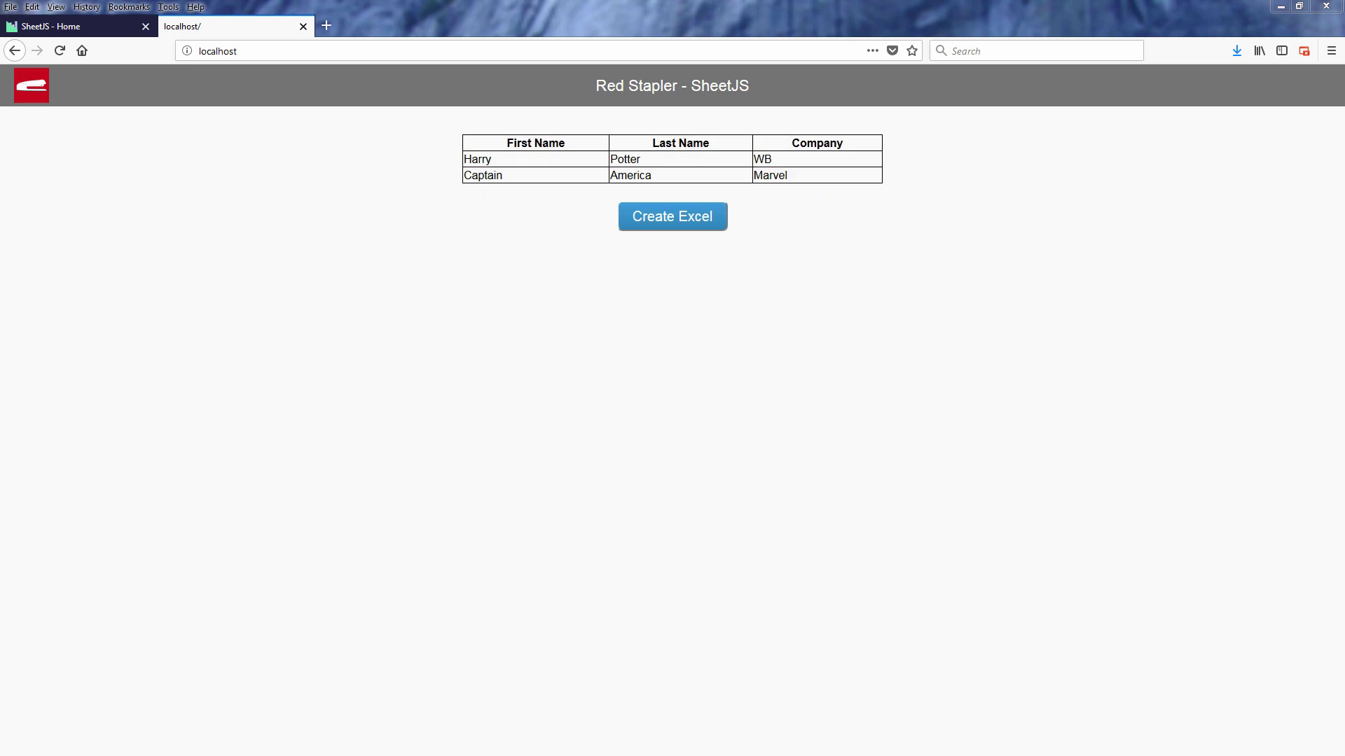
text((docu)
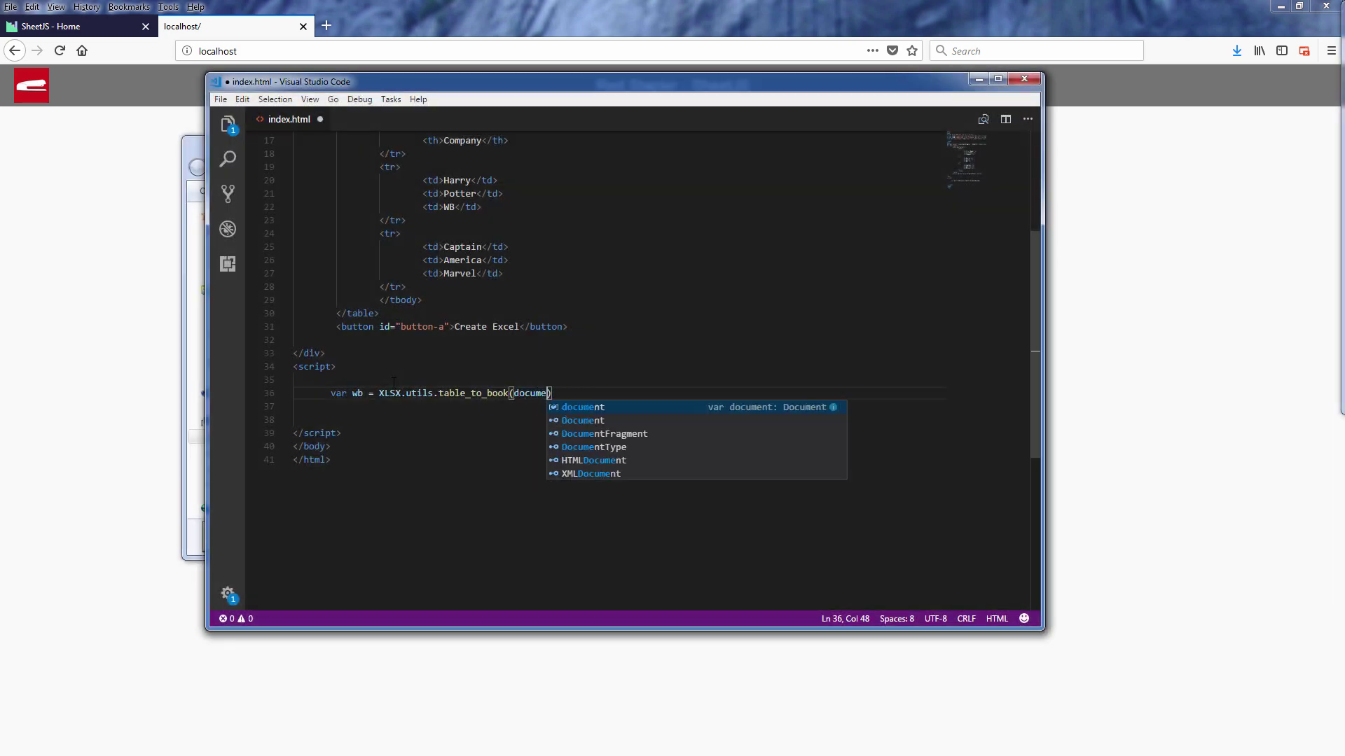
text(ment.getEleme)
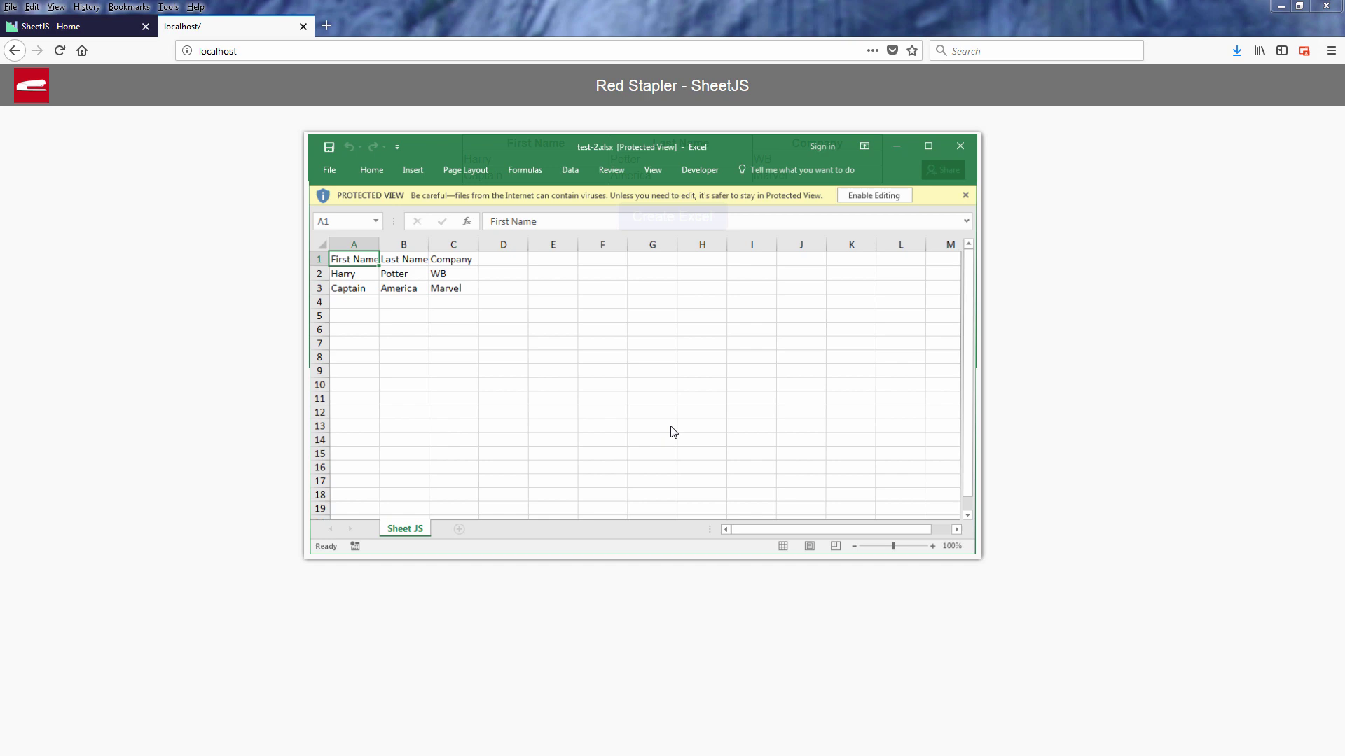
drag(351, 257, 476, 287)
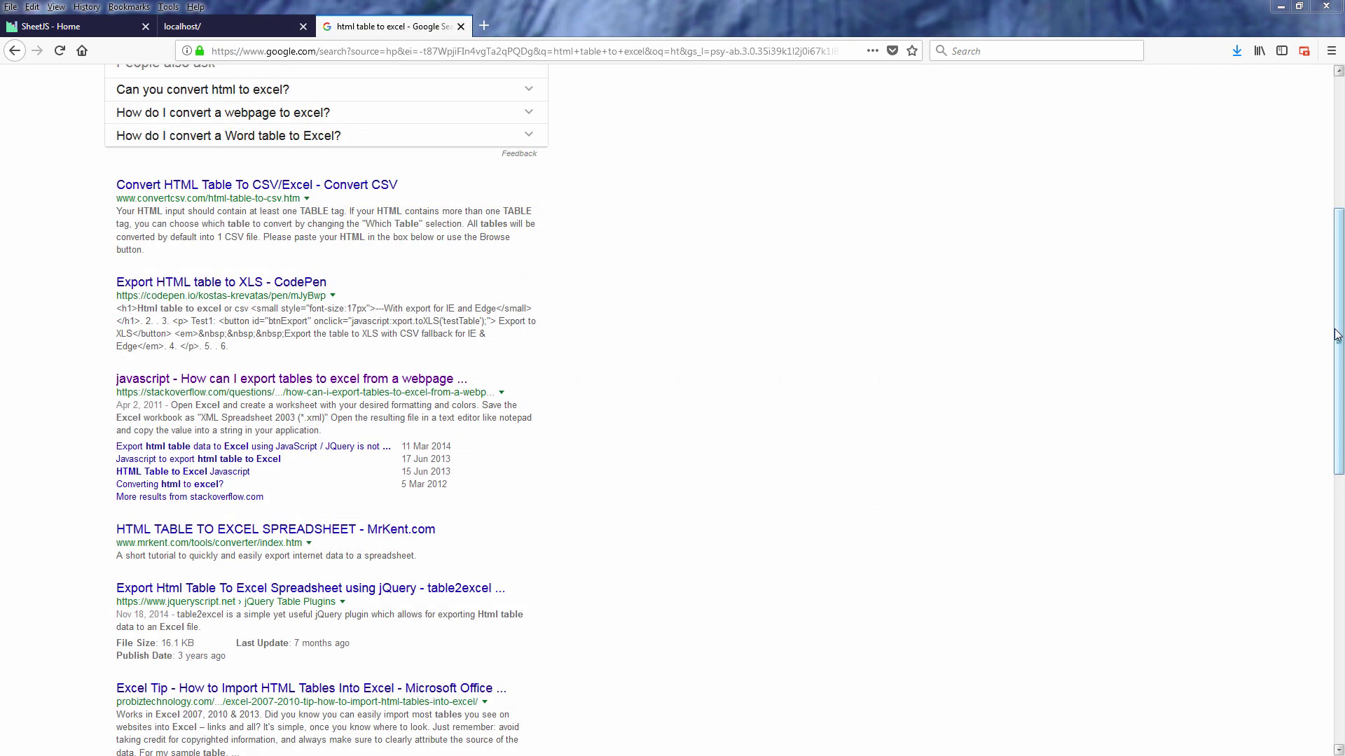
drag(1337, 334, 1332, 369)
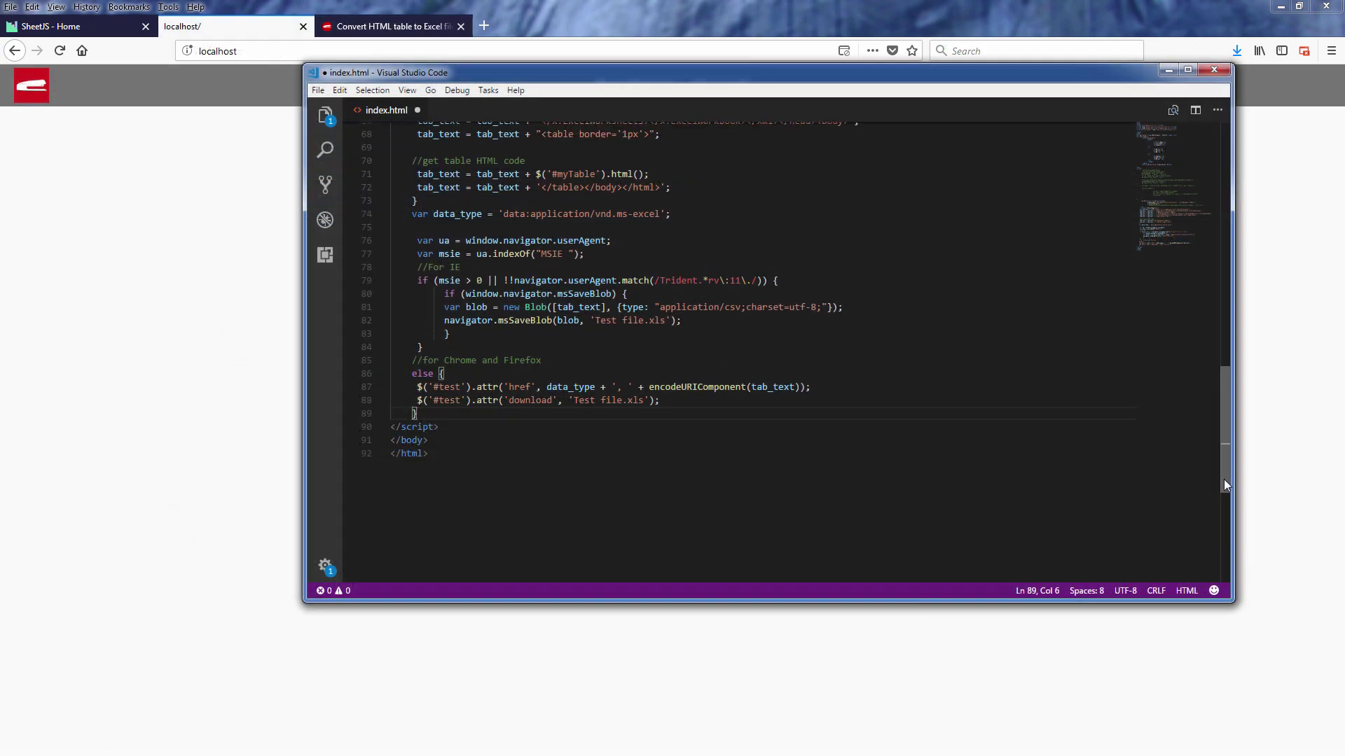
drag(1225, 479, 1215, 456)
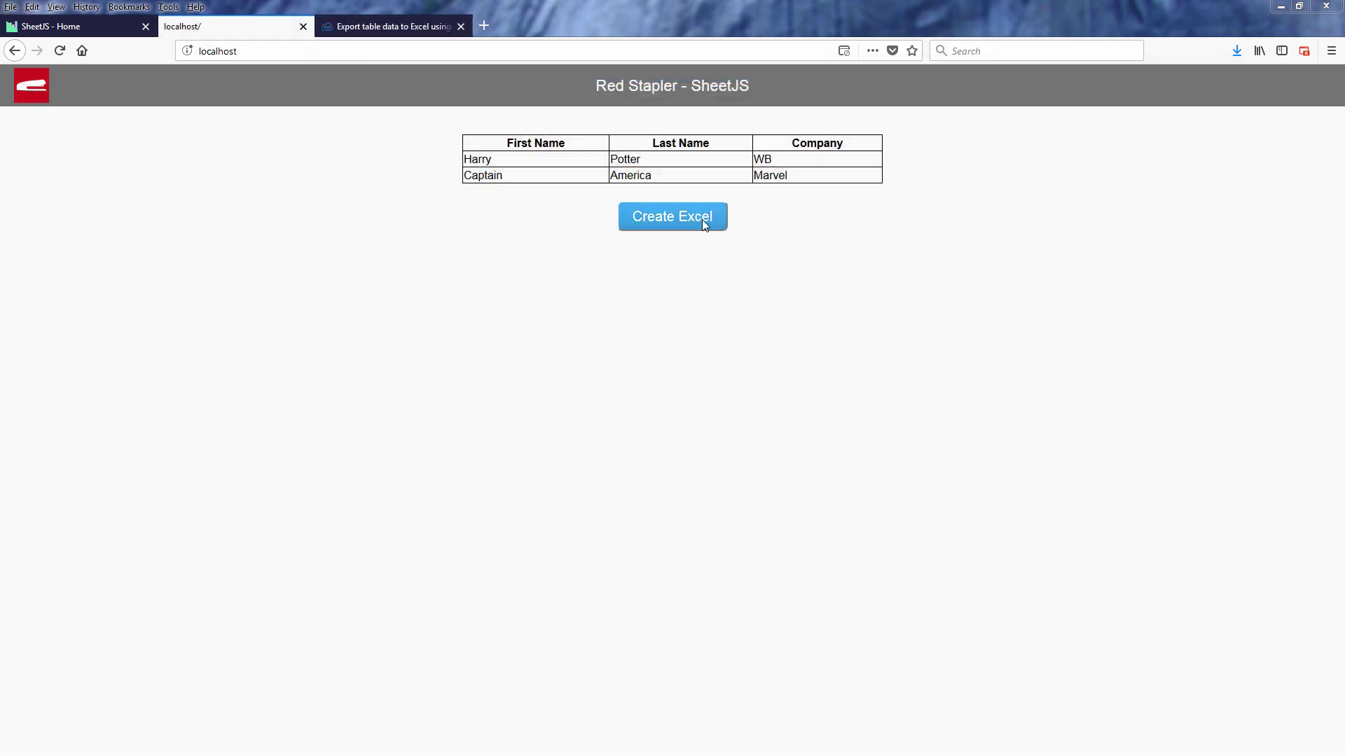
Step: Export the name table with Create Excel, open it in Excel, and select A1:C3
click(702, 219)
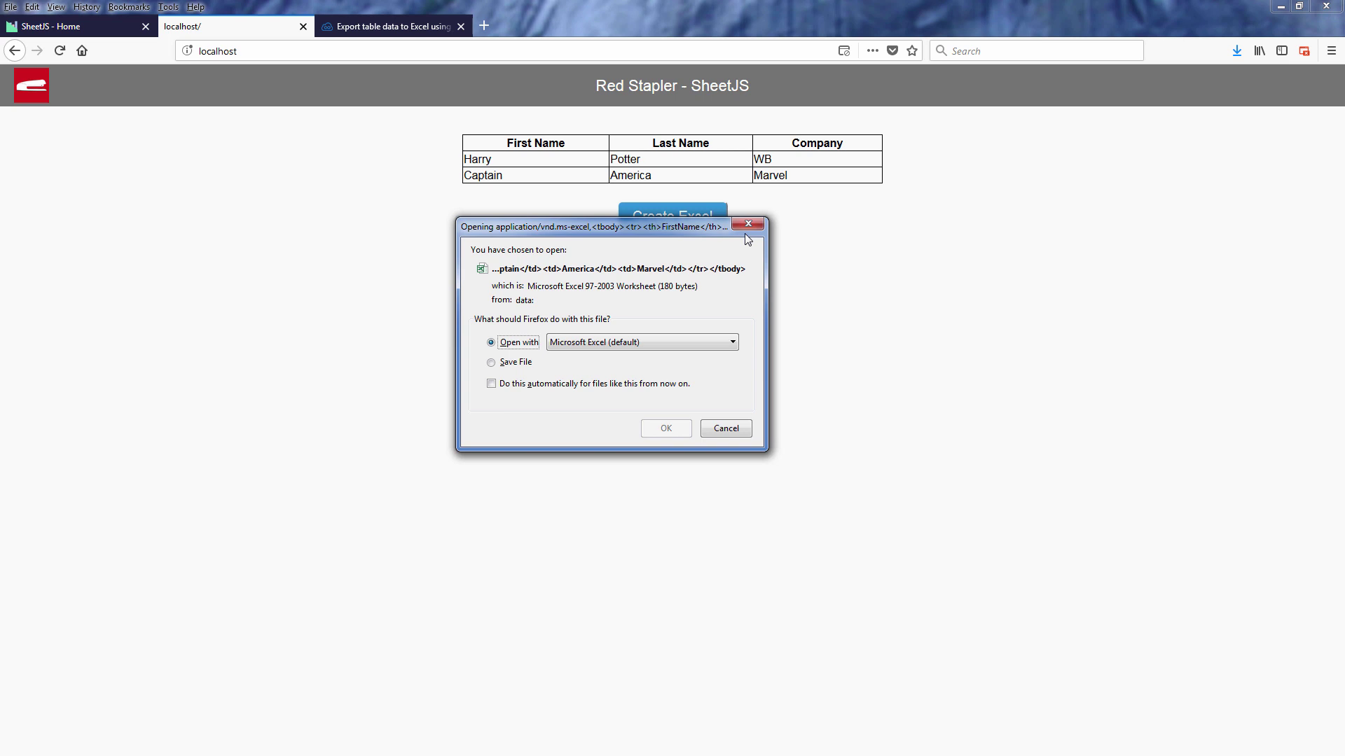
click(666, 426)
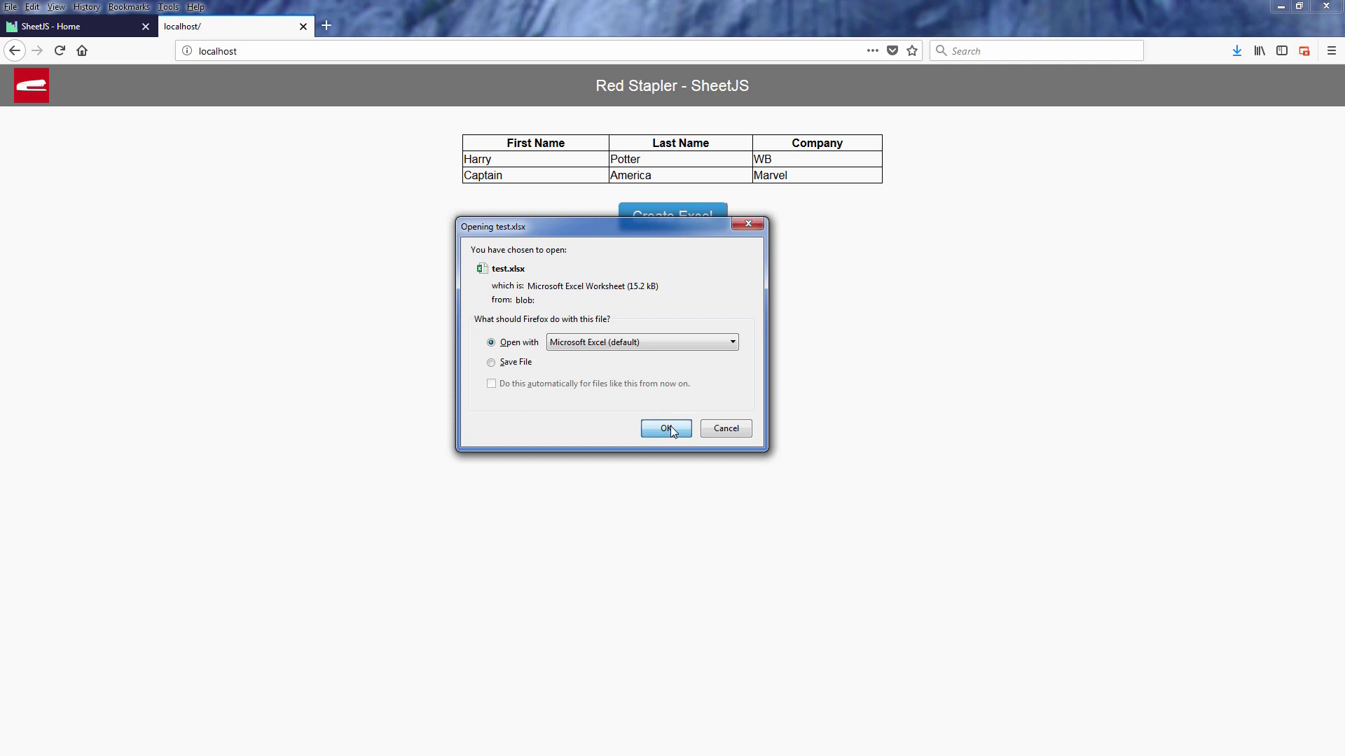
click(671, 425)
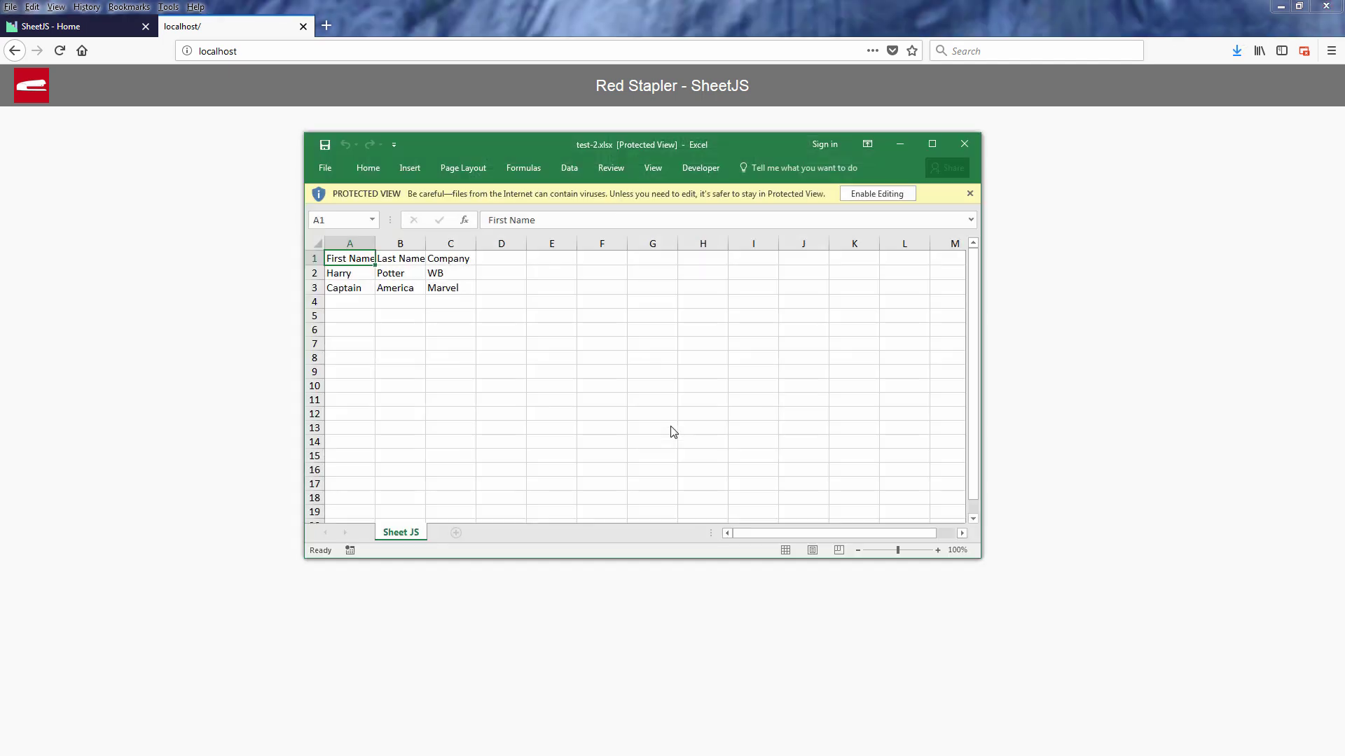
drag(349, 257, 477, 287)
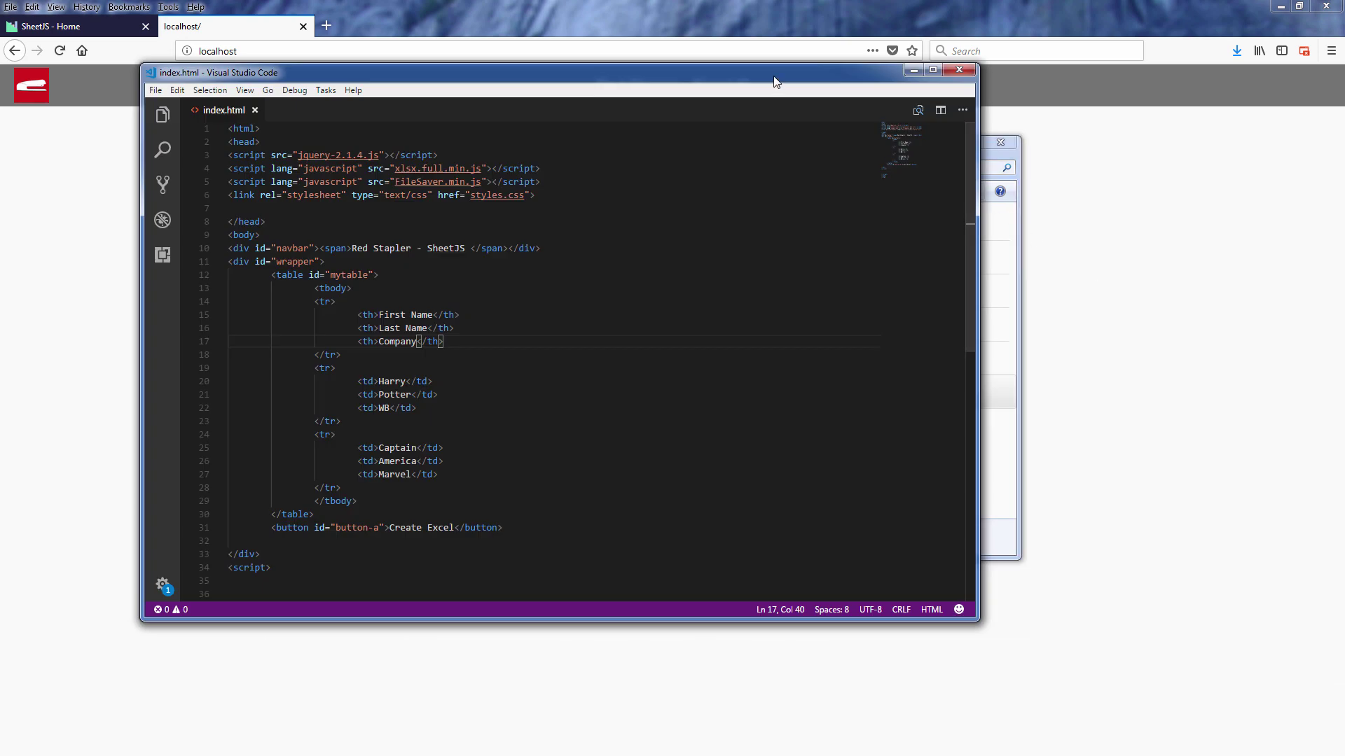
Step: Move the Visual Studio Code window showing index.html
drag(775, 71, 841, 81)
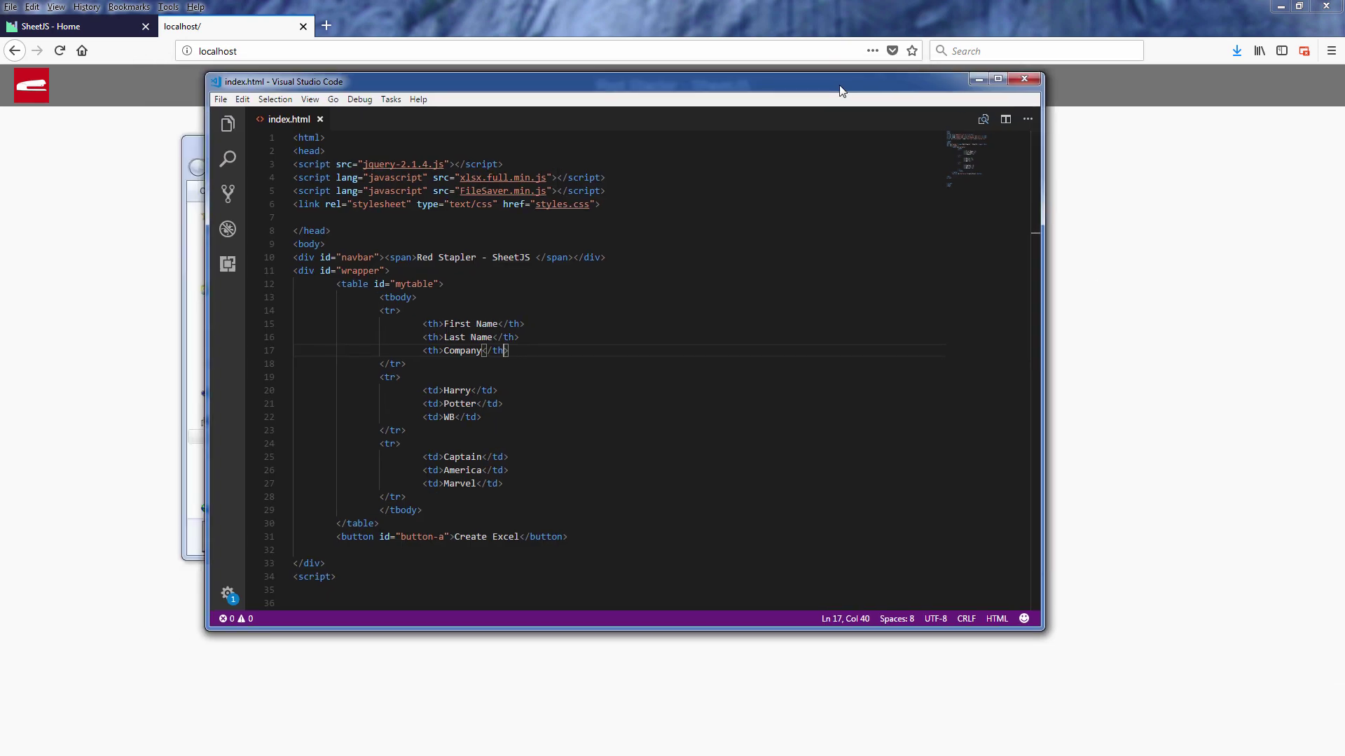
mouse_move(630, 546)
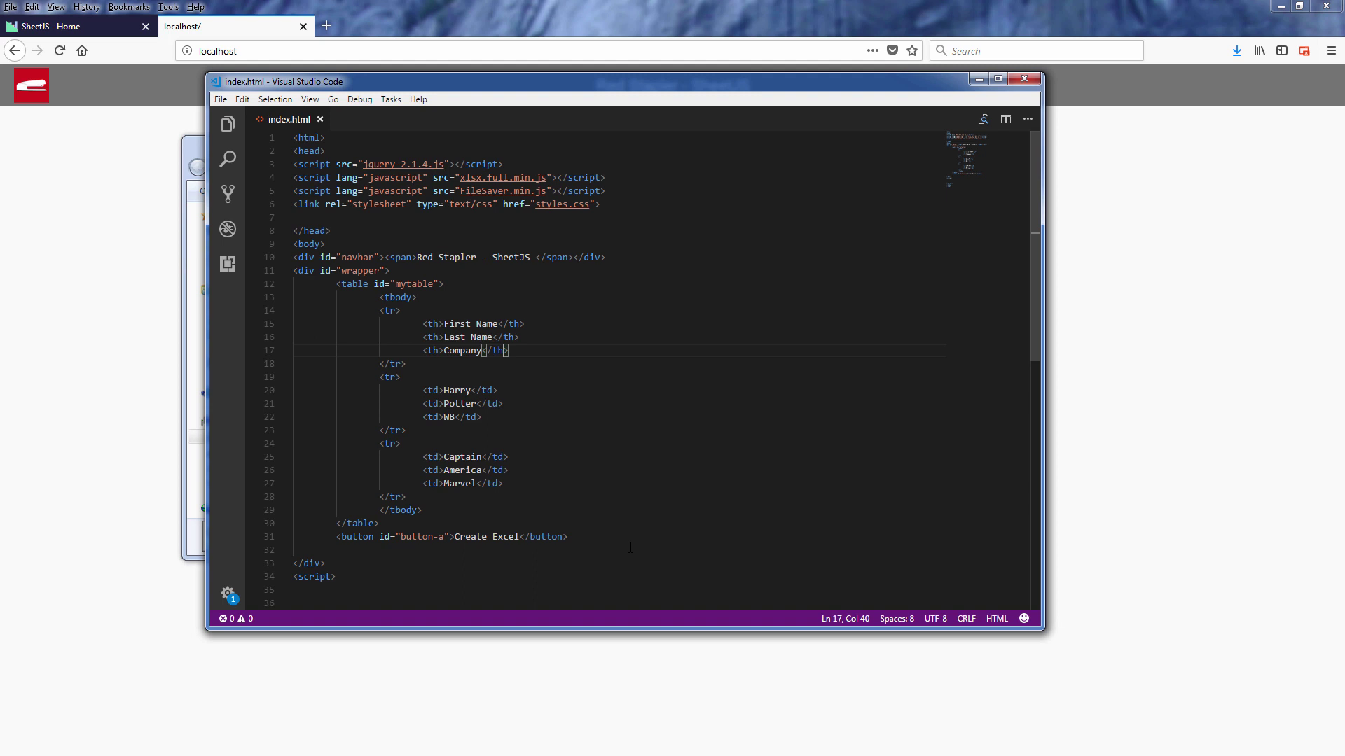
scroll(632, 554, down, 5)
Step: Write the table_to_book line building wb from 'mytable' with sheet "Sheet JS"
click(392, 381)
key(Return)
text(var)
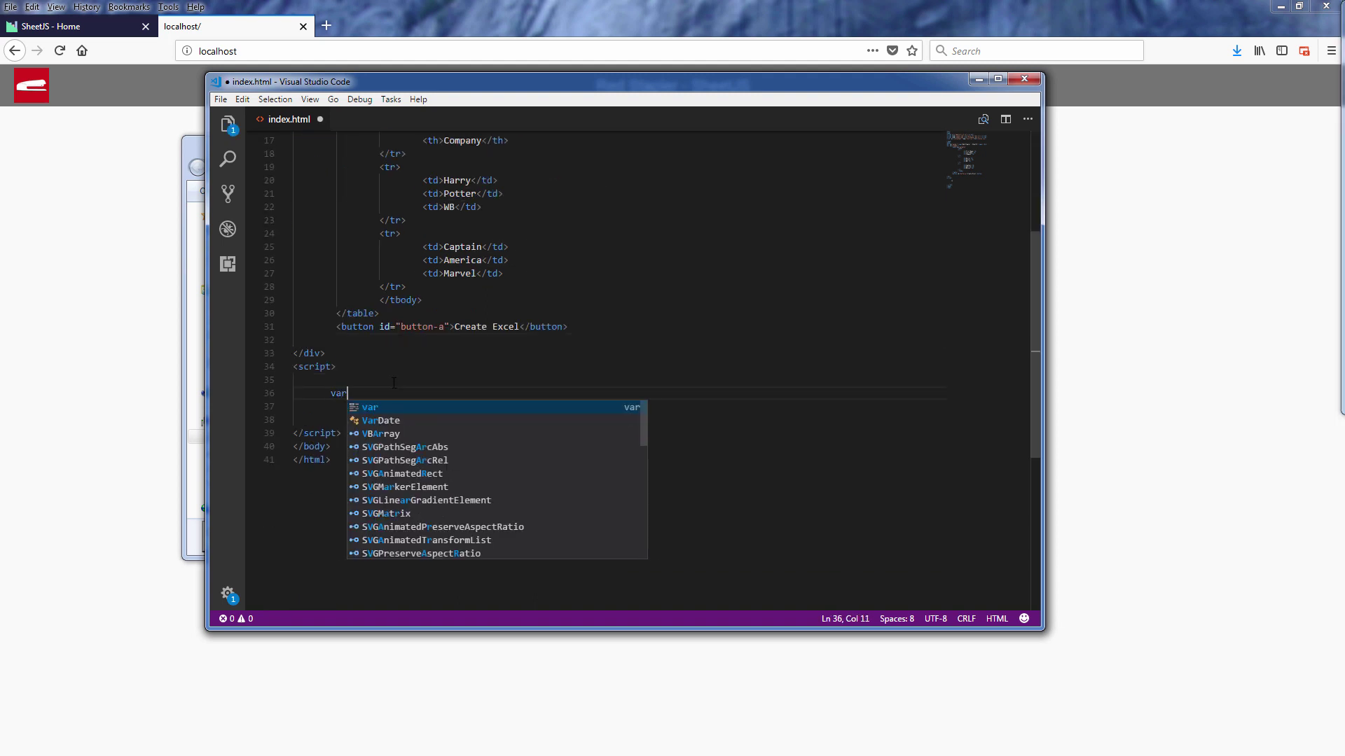
text( wb = XLSX)
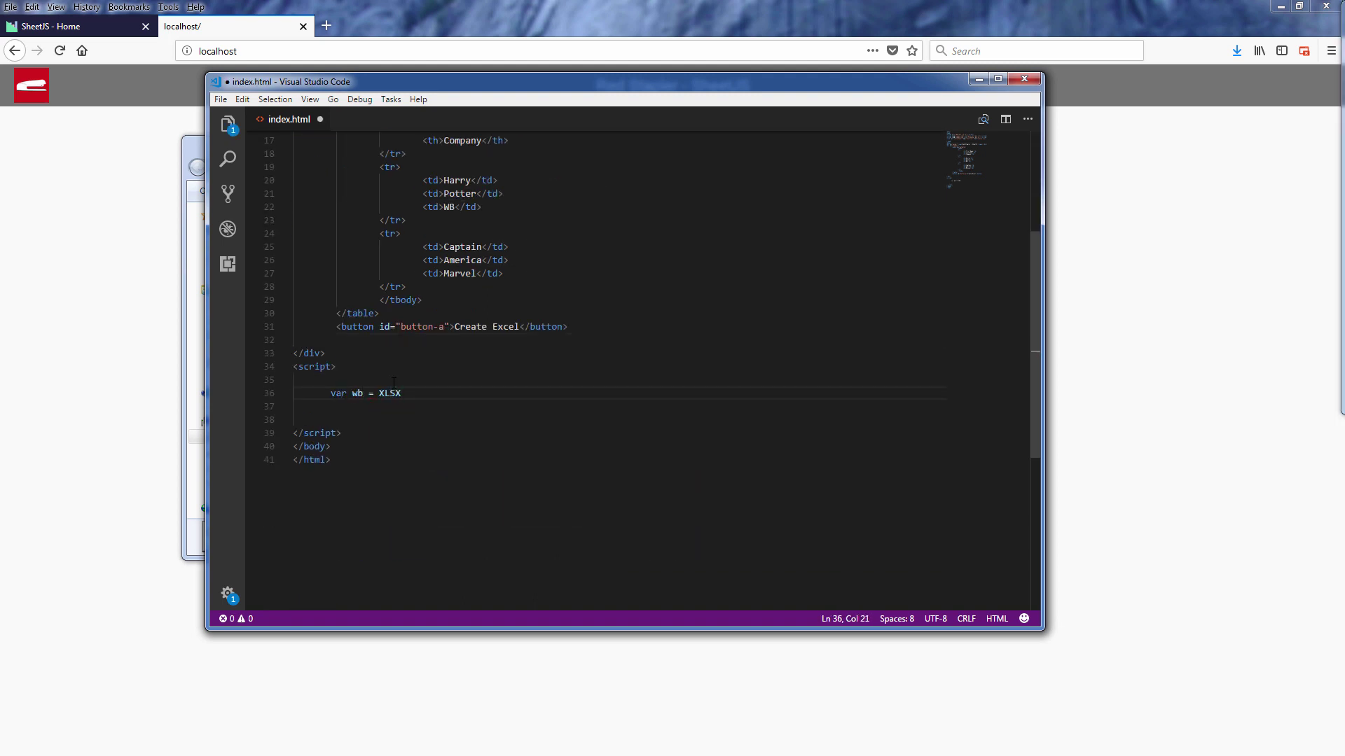
text(.utils.table_to_)
text(book()
text(document.getElement)
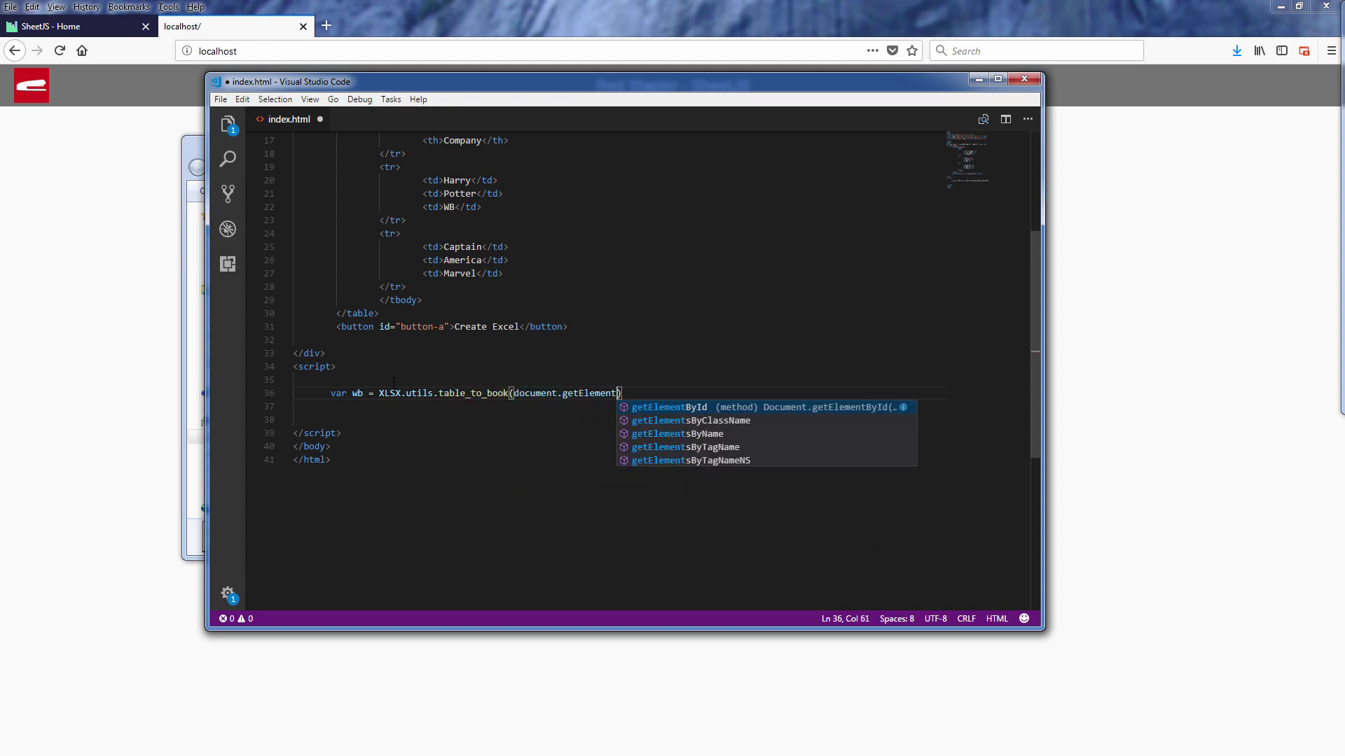
key(Return)
text((')
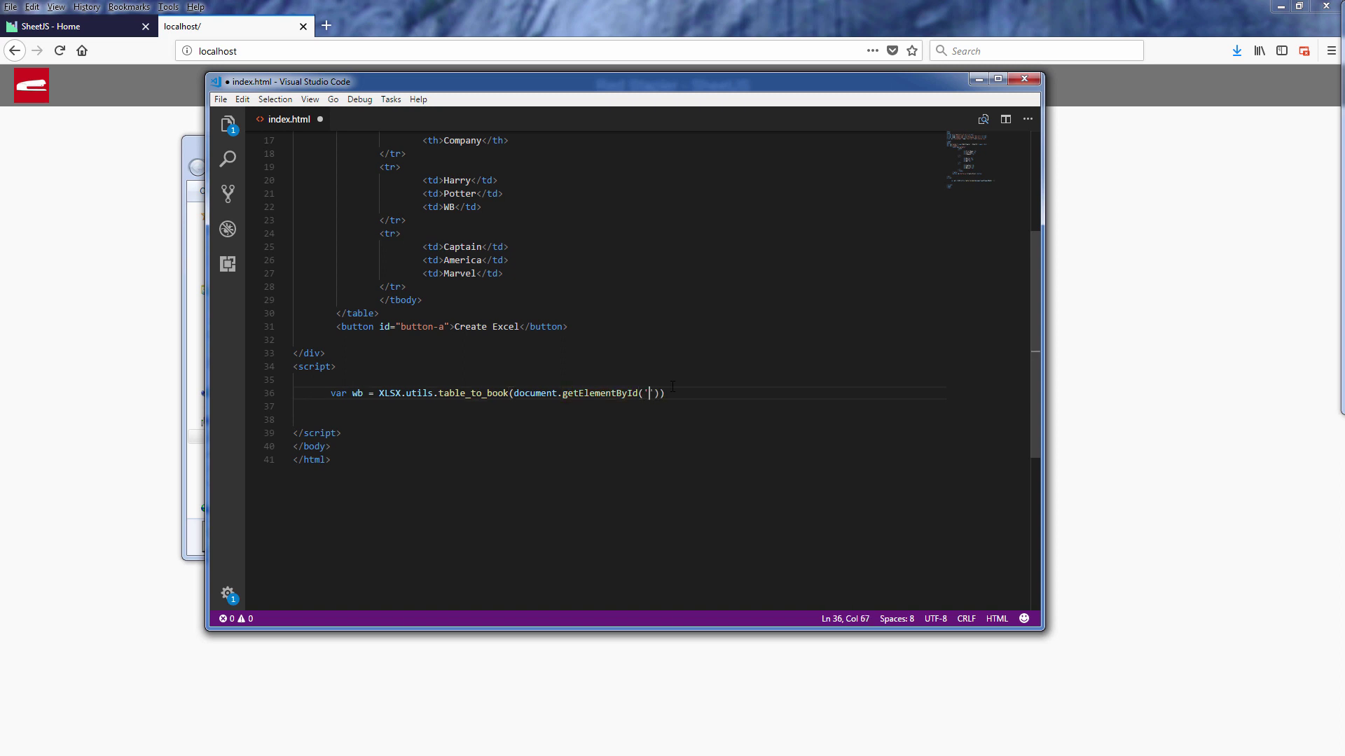
text(mytable)
key(Right)
key(Right)
text(,)
text({sheet:")
text(Sheet JS)
key(End)
text(;)
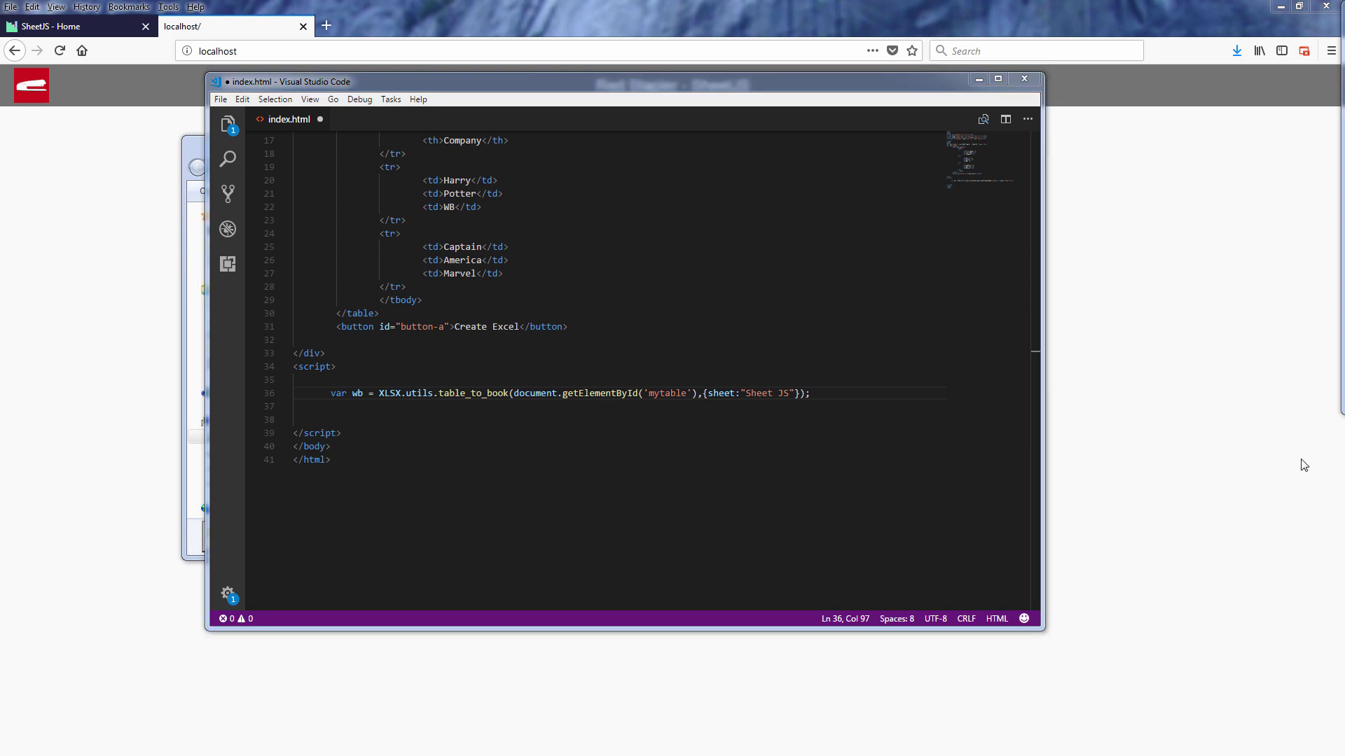
mouse_move(630, 421)
scroll(967, 392, down, 3)
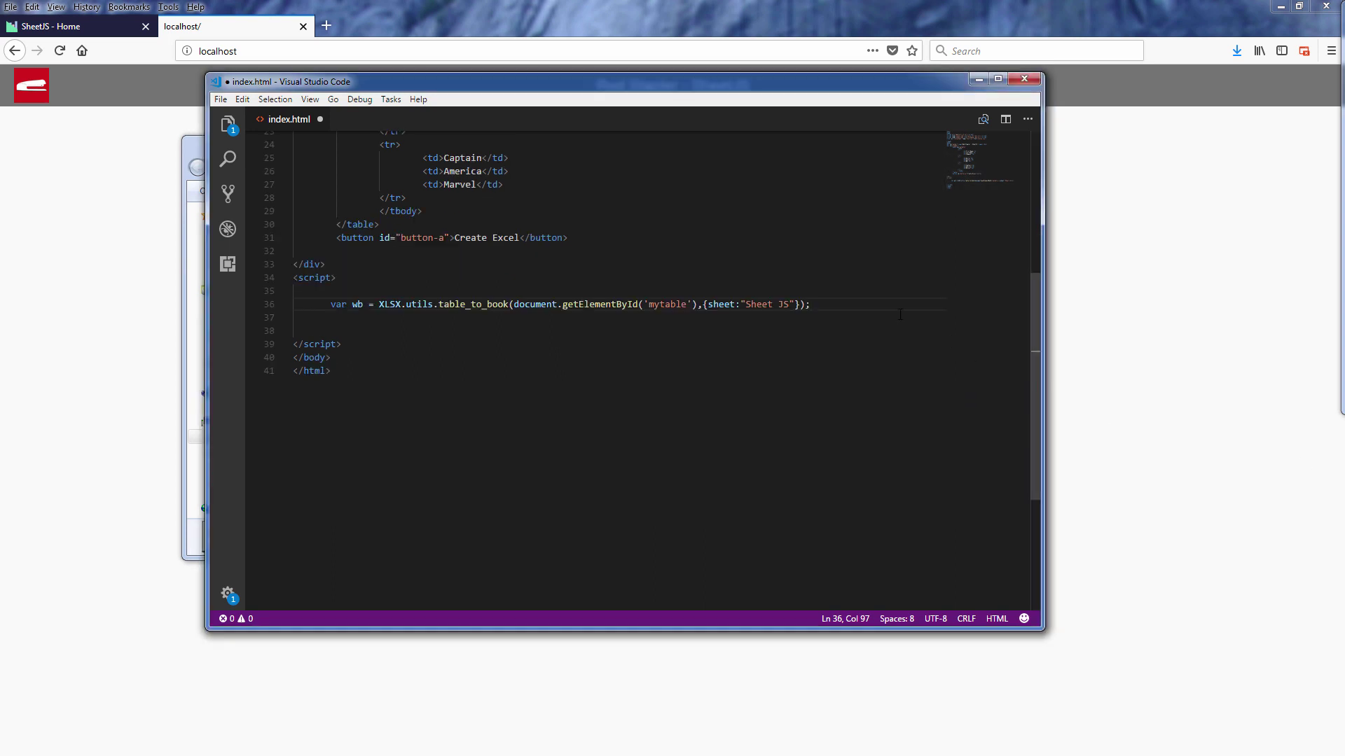
Step: Paste the line that writes workbook wb below the table_to_book line
key(Return)
key(Return)
text(var wbout = XLSX.write(wb, {bookType:'xlsx', bookSST:true, type: 'binary'});)
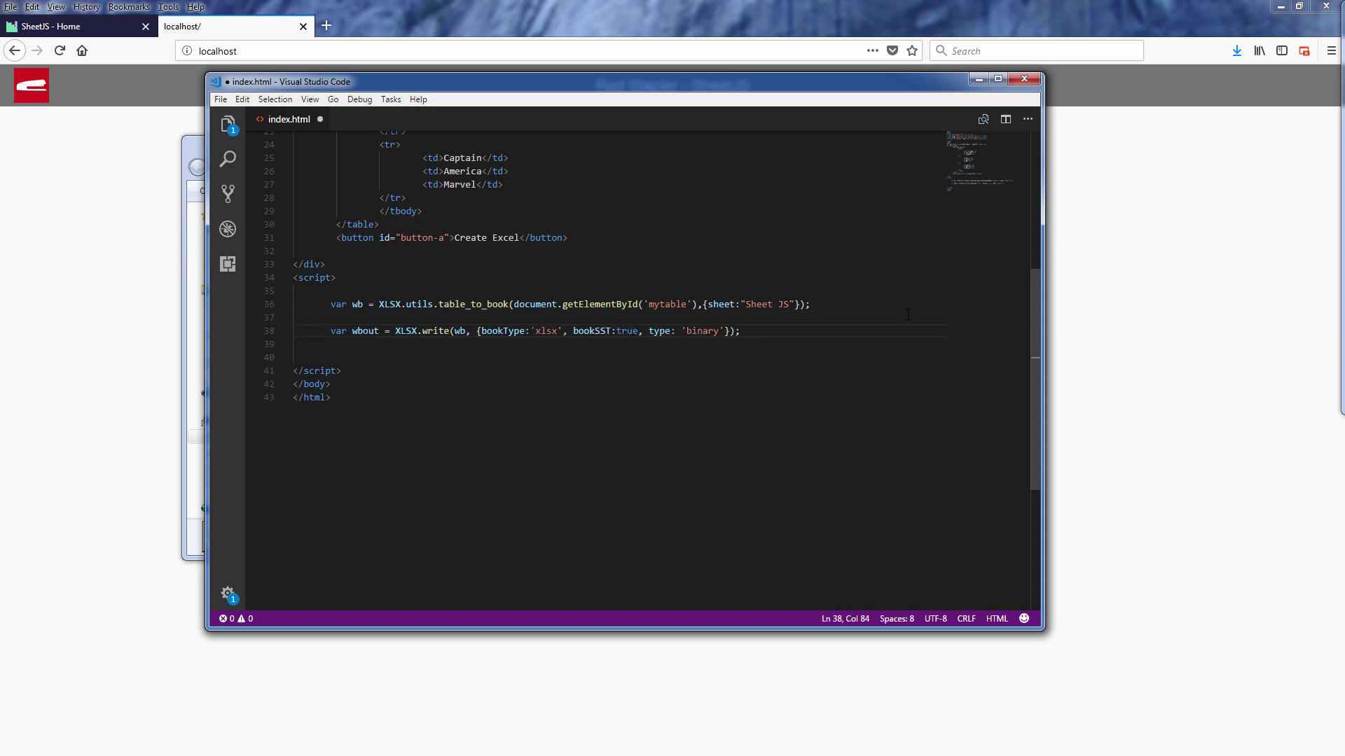
double_click(357, 304)
Step: Paste the s2ab function and click handler, and outdent the function body
click(823, 344)
key(Return)
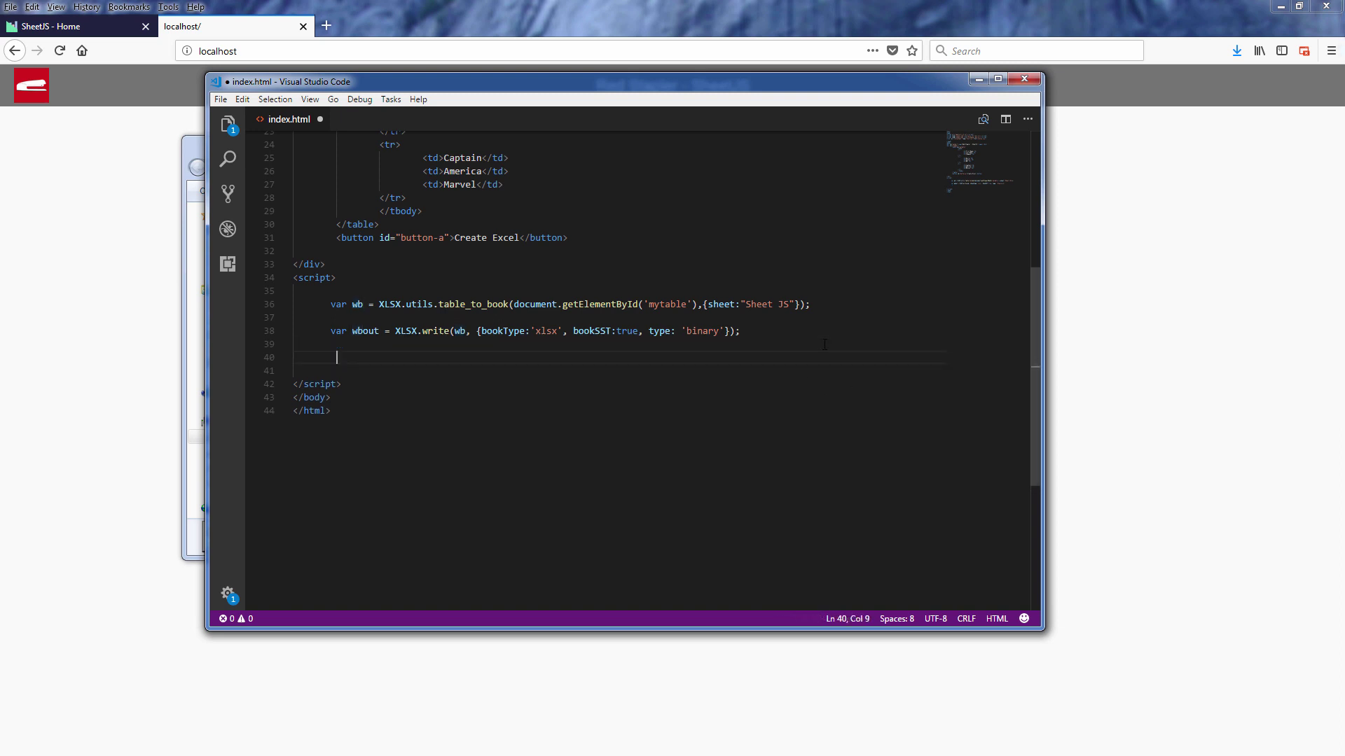
text(function s2ab(s) {  			var buf = new ArrayBuffer(s.length); 			var view = new Uint8Array(buf); 			for (var i=0; i<s.length; i++) view[i] = s.charCodeAt(i) & 0xFF; 			return buf;  	}  	$("#button-a").click(function(){ 		saveAs(new Blob([s2ab(wbout)],{type:"application/octet-stream"}), 'test.xlsx'); 	});)
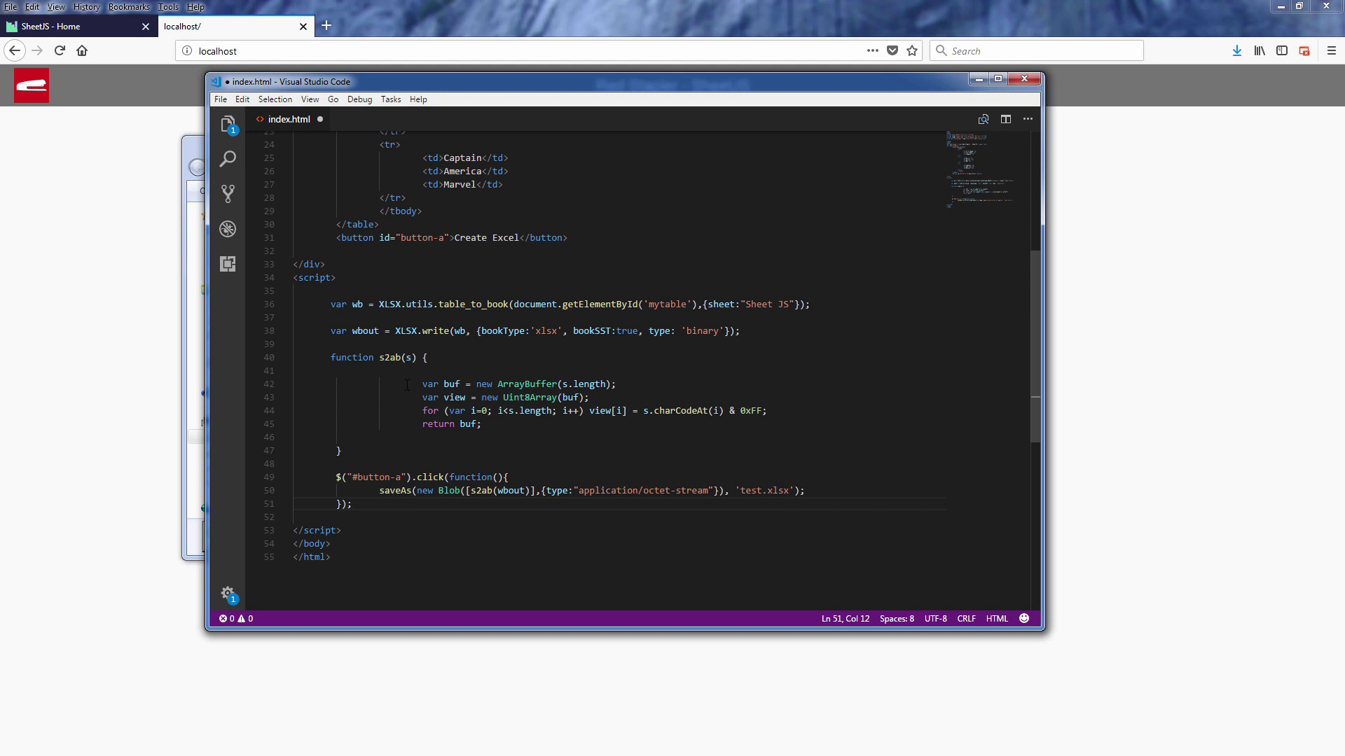
drag(421, 385, 484, 424)
key(shift+Tab)
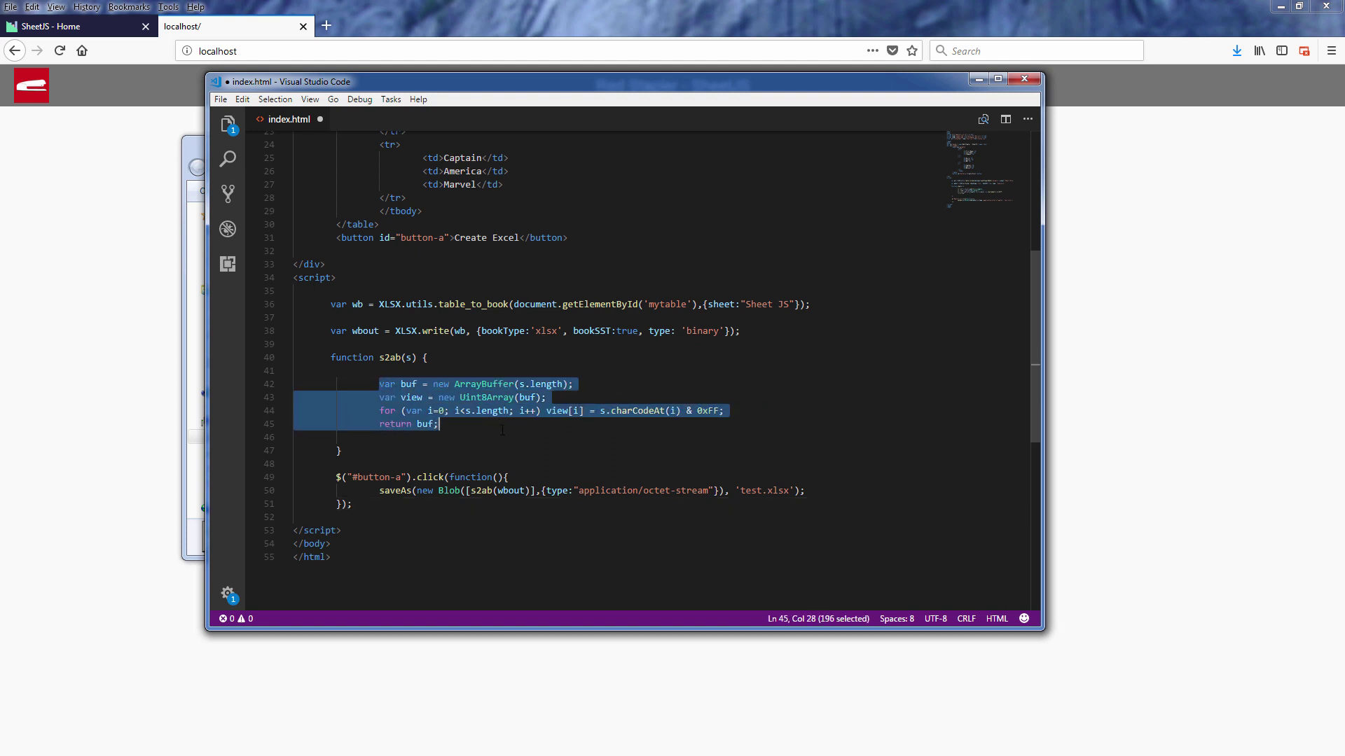
click(500, 439)
Step: Check the saveAs 'test.xlsx' statement on line 50 and save index.html
drag(379, 491, 807, 490)
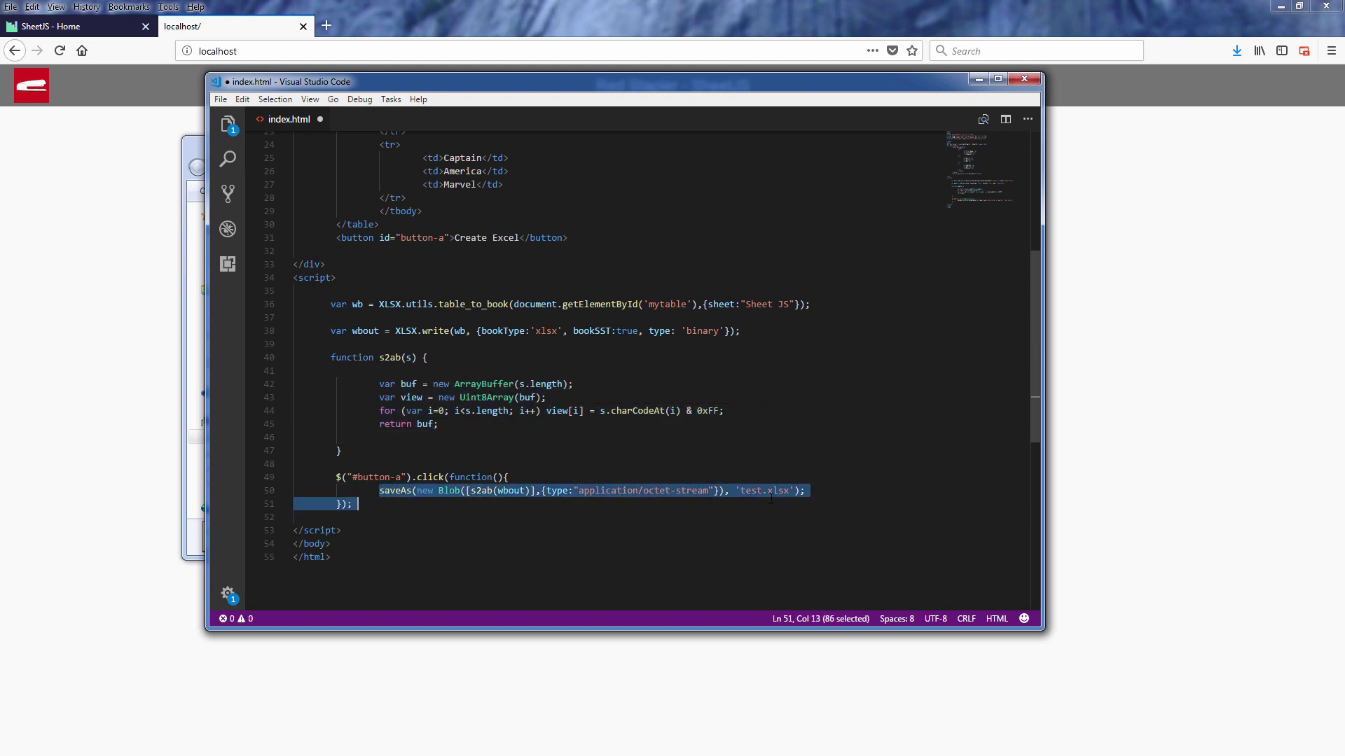
click(809, 491)
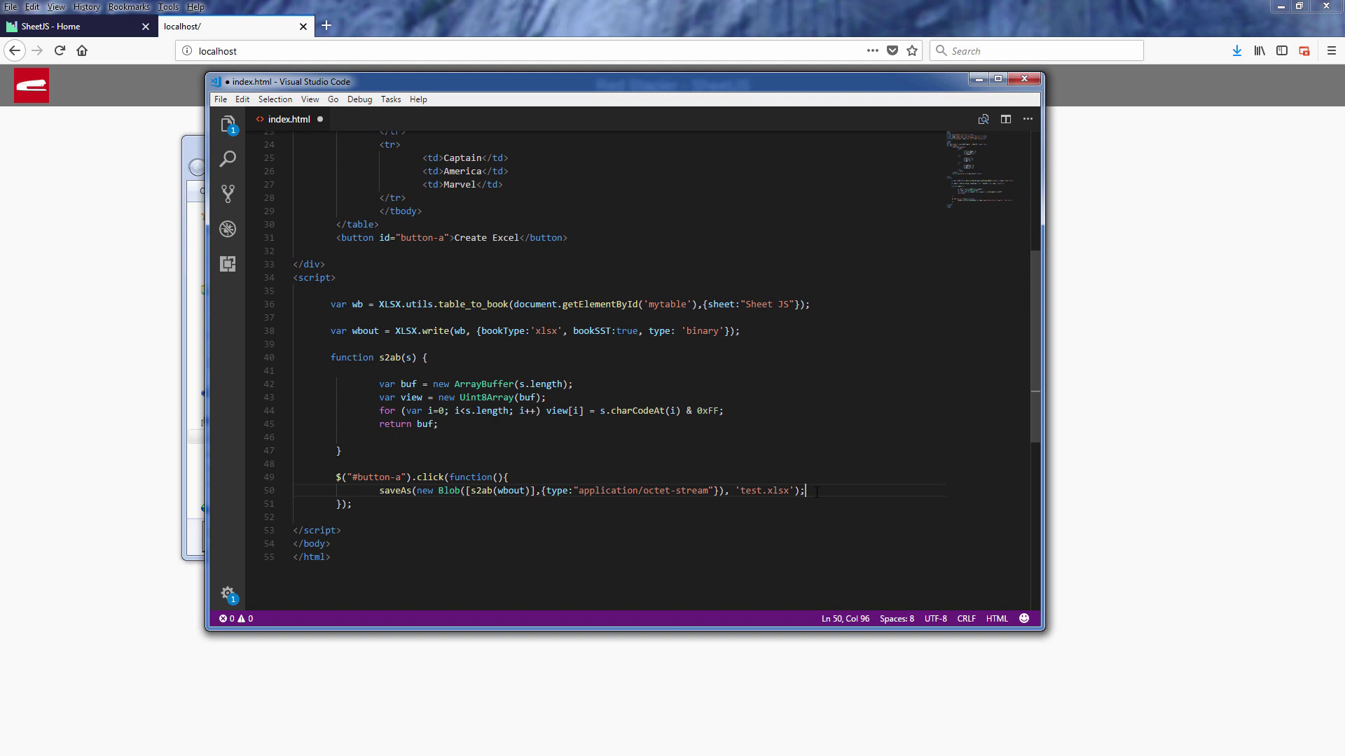
key(ctrl+s)
Step: Export the table with Create Excel and open test.xlsx in Microsoft Excel
click(1084, 508)
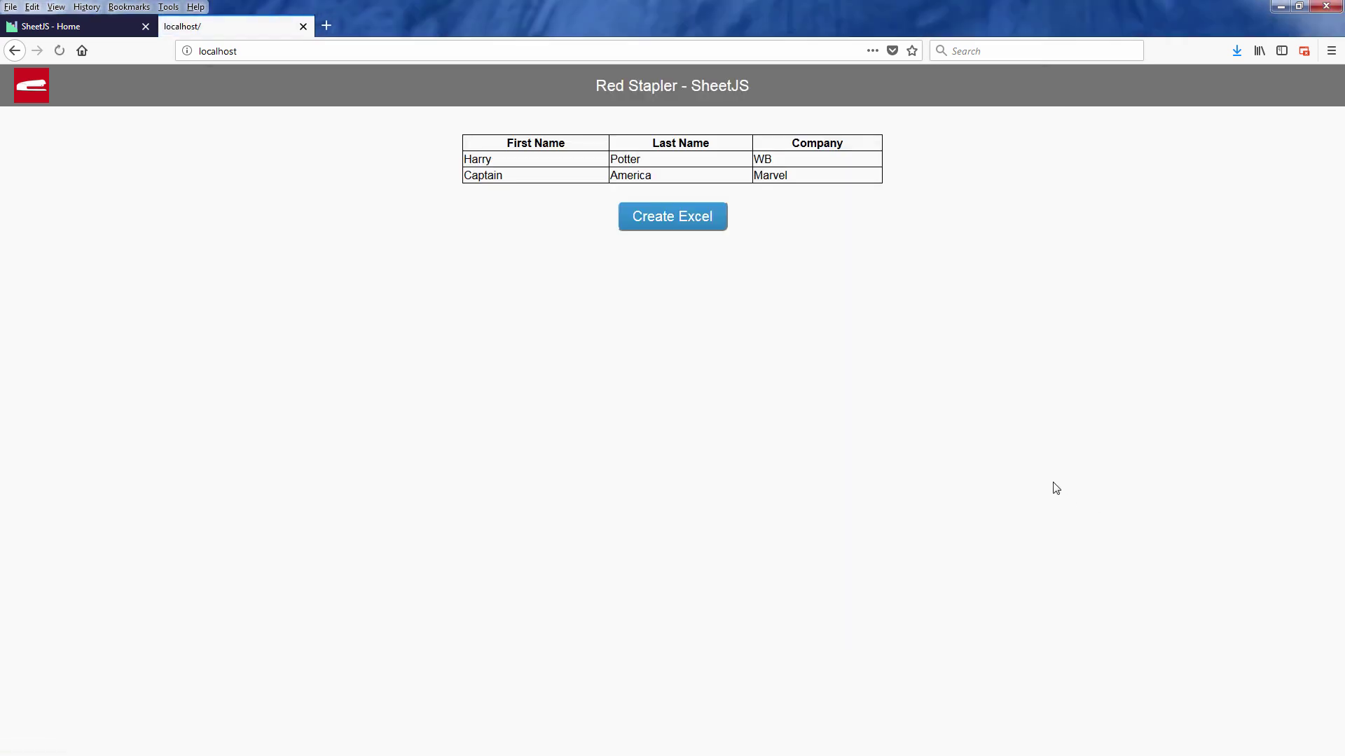
click(672, 217)
click(499, 339)
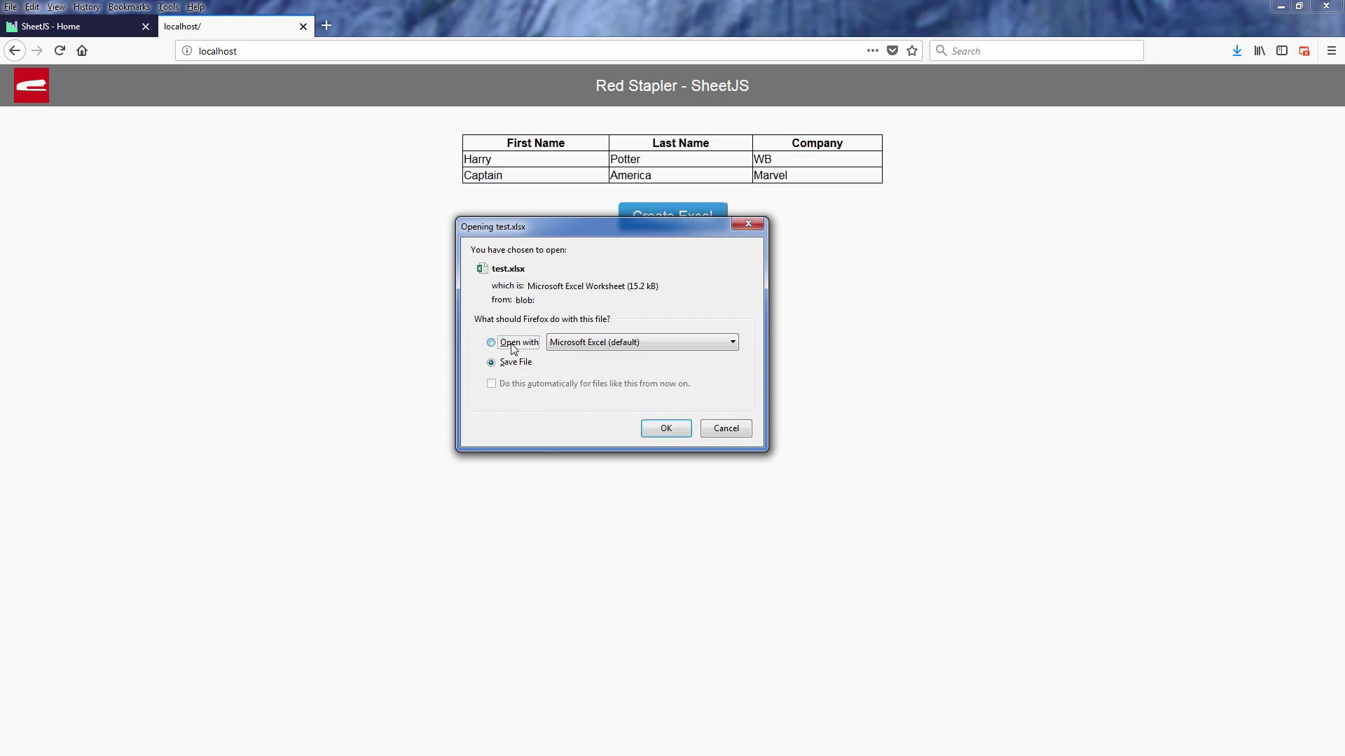
click(663, 420)
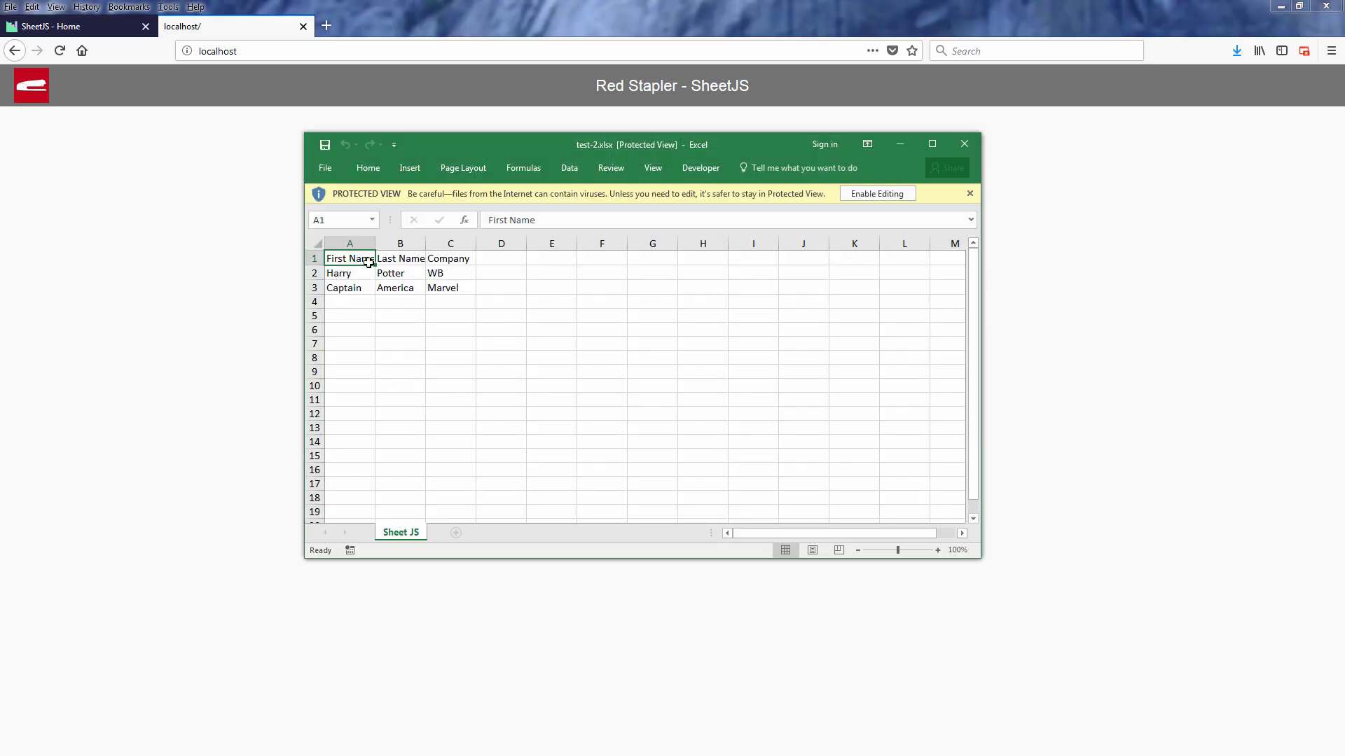
Step: Select A1:C3 and autofit column A to the First Name text
drag(349, 259, 474, 287)
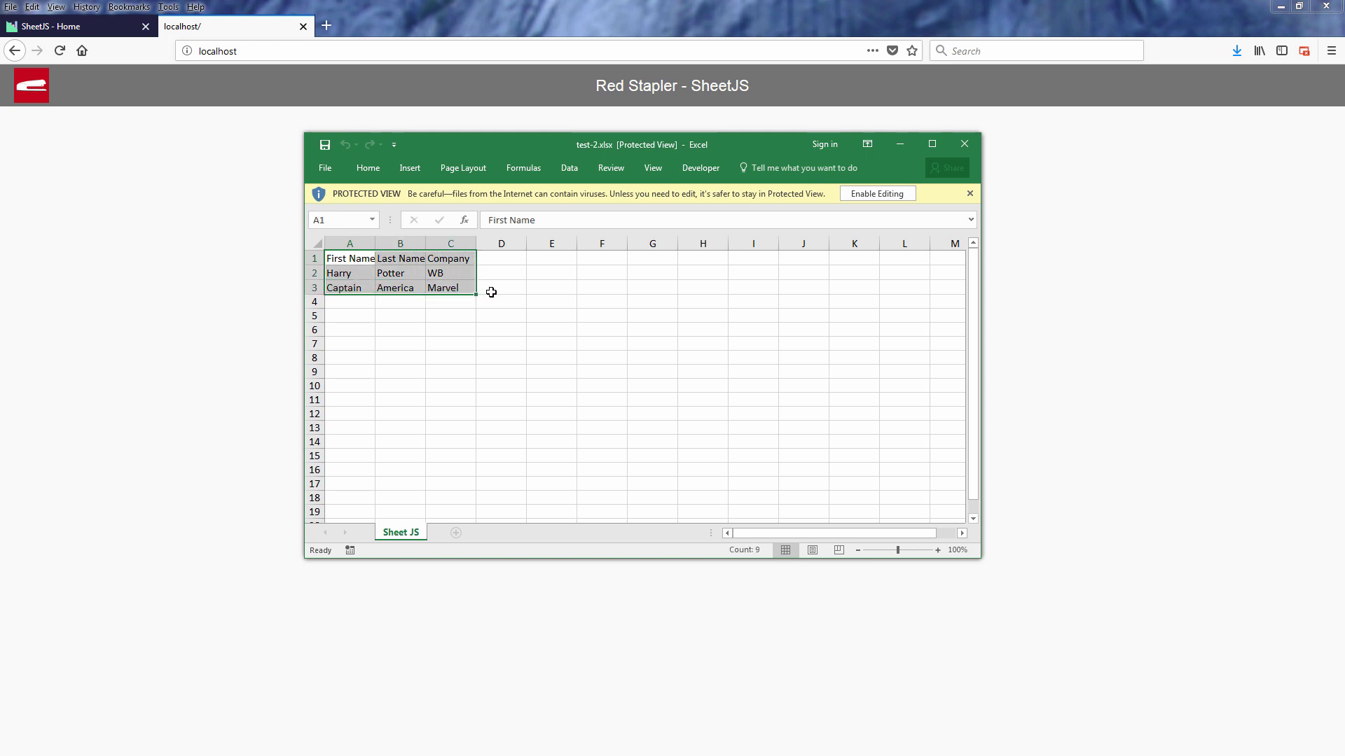
double_click(375, 243)
click(626, 390)
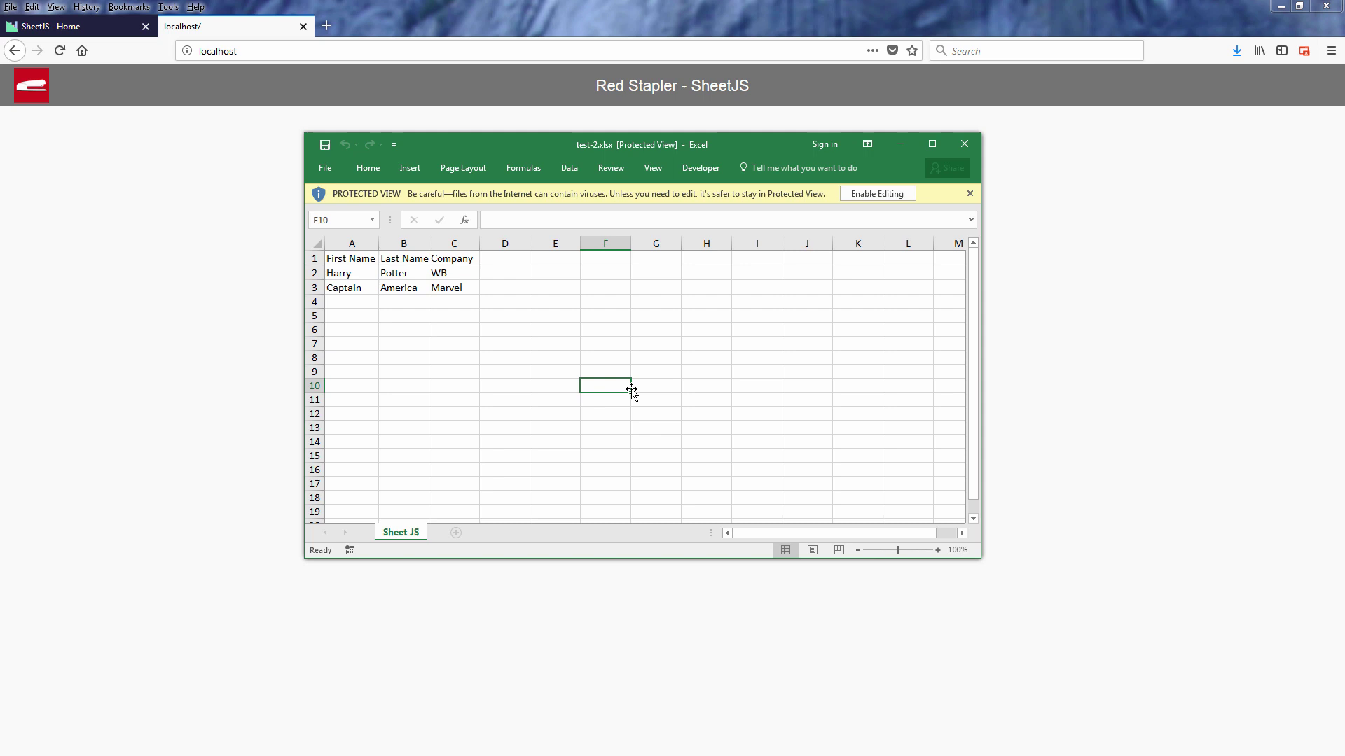
Step: Close Excel and add a line creating ws2 from mytable with table_to_sheet
click(963, 144)
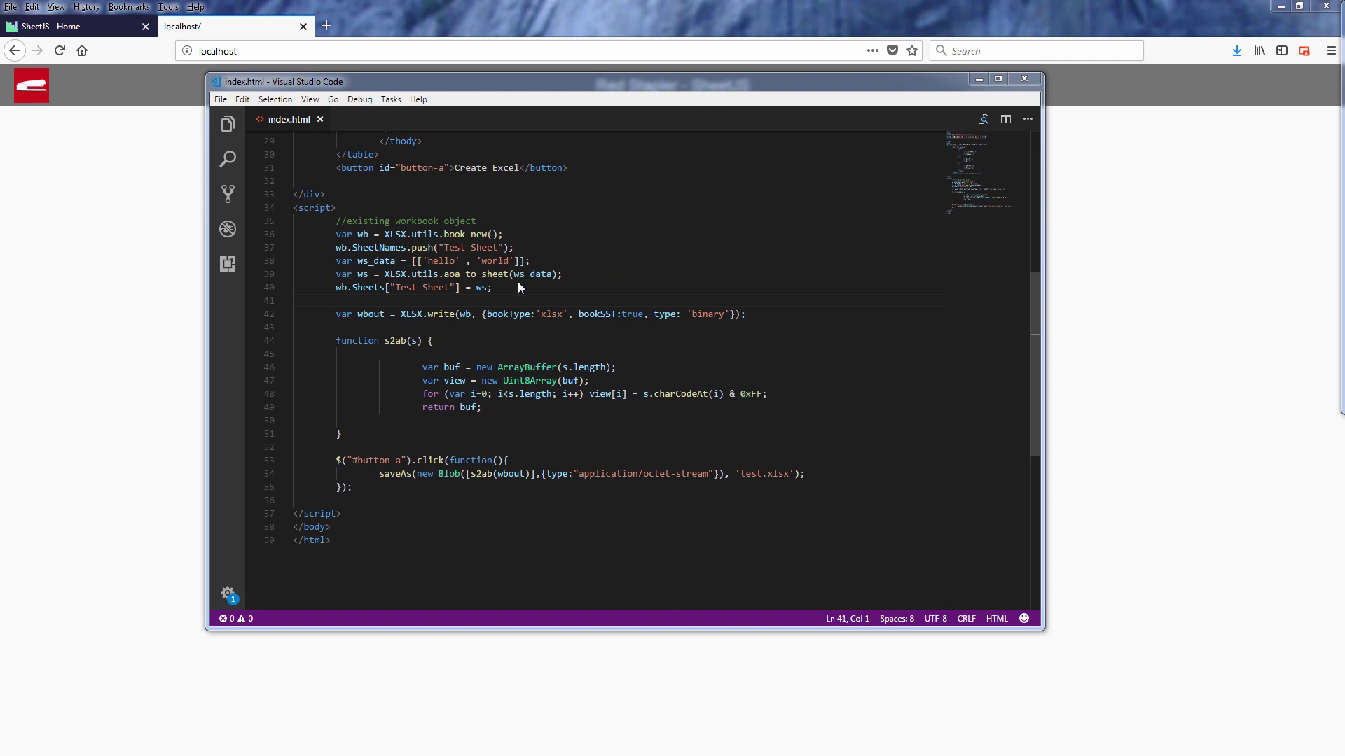
click(519, 301)
key(Return)
key(Return)
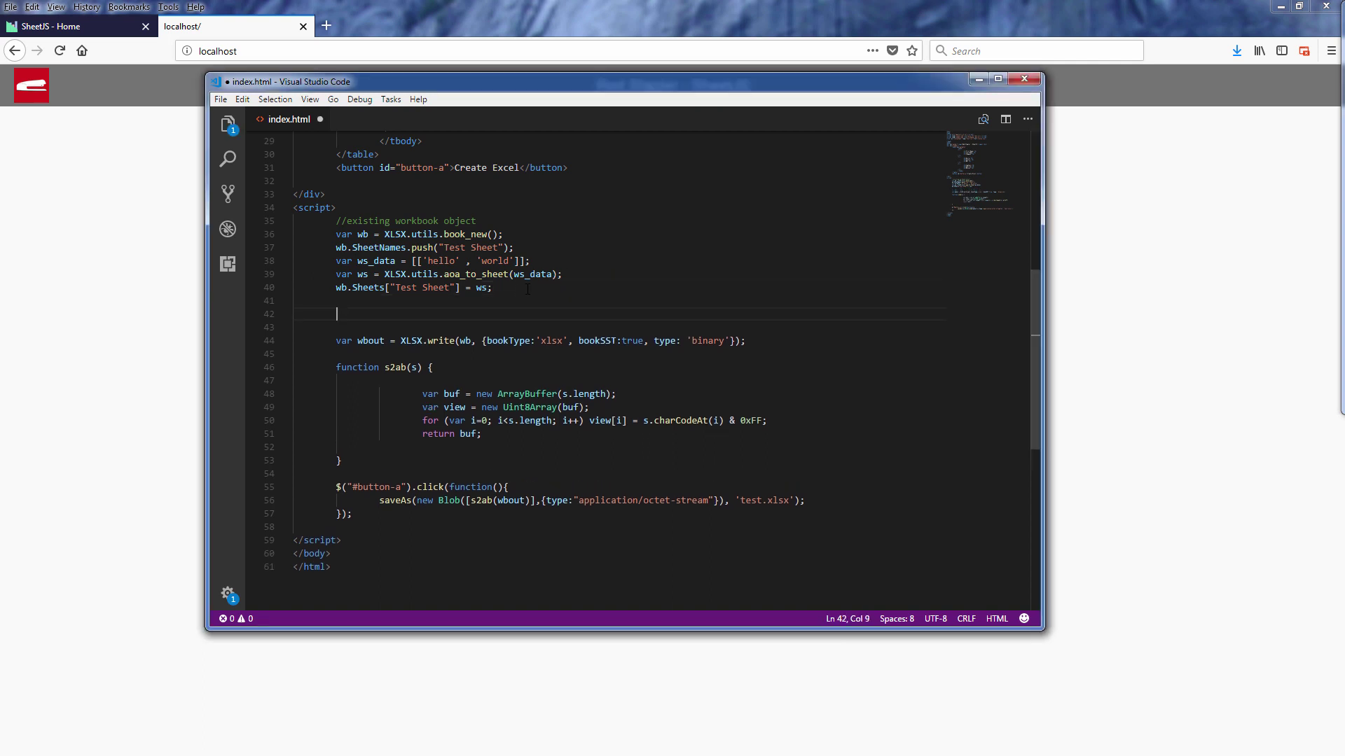
text(var ws2 = XLS)
text(X.u)
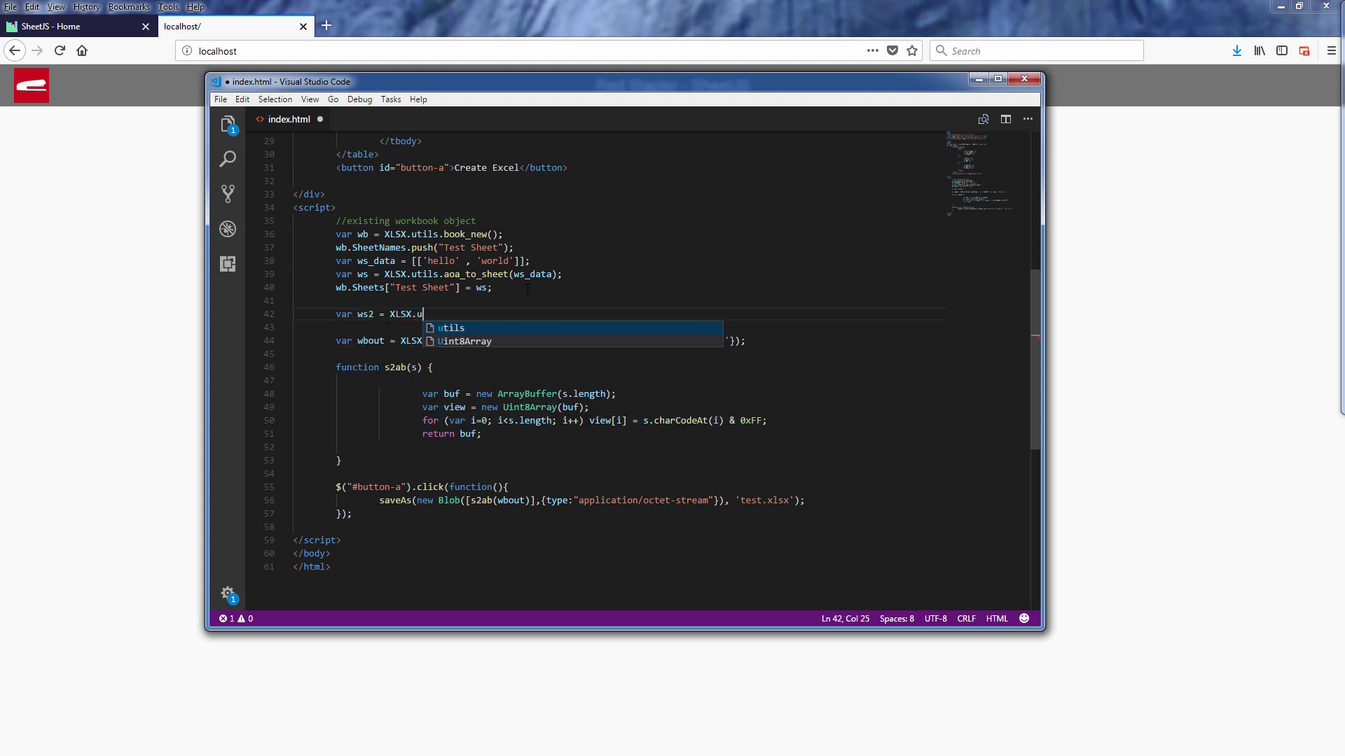
text(tils.tato_)
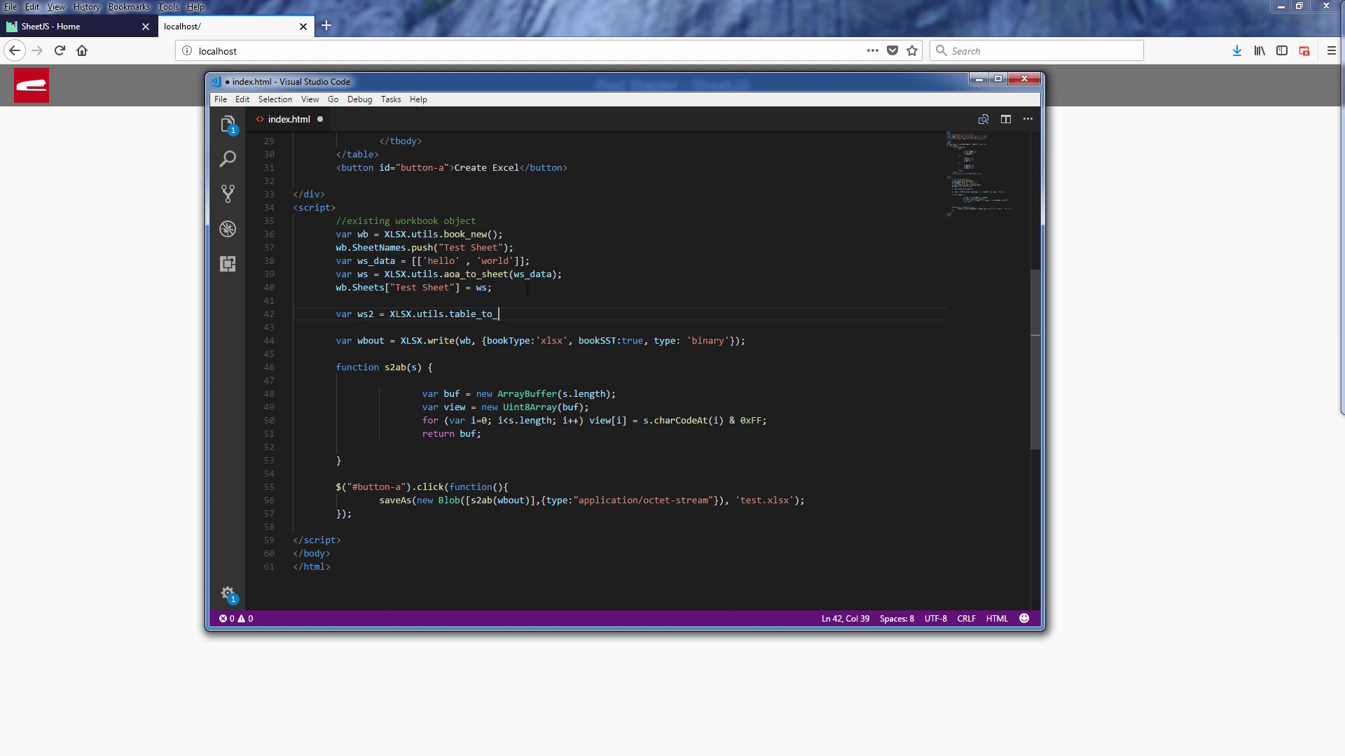
text(sheet()document.getElementById(')
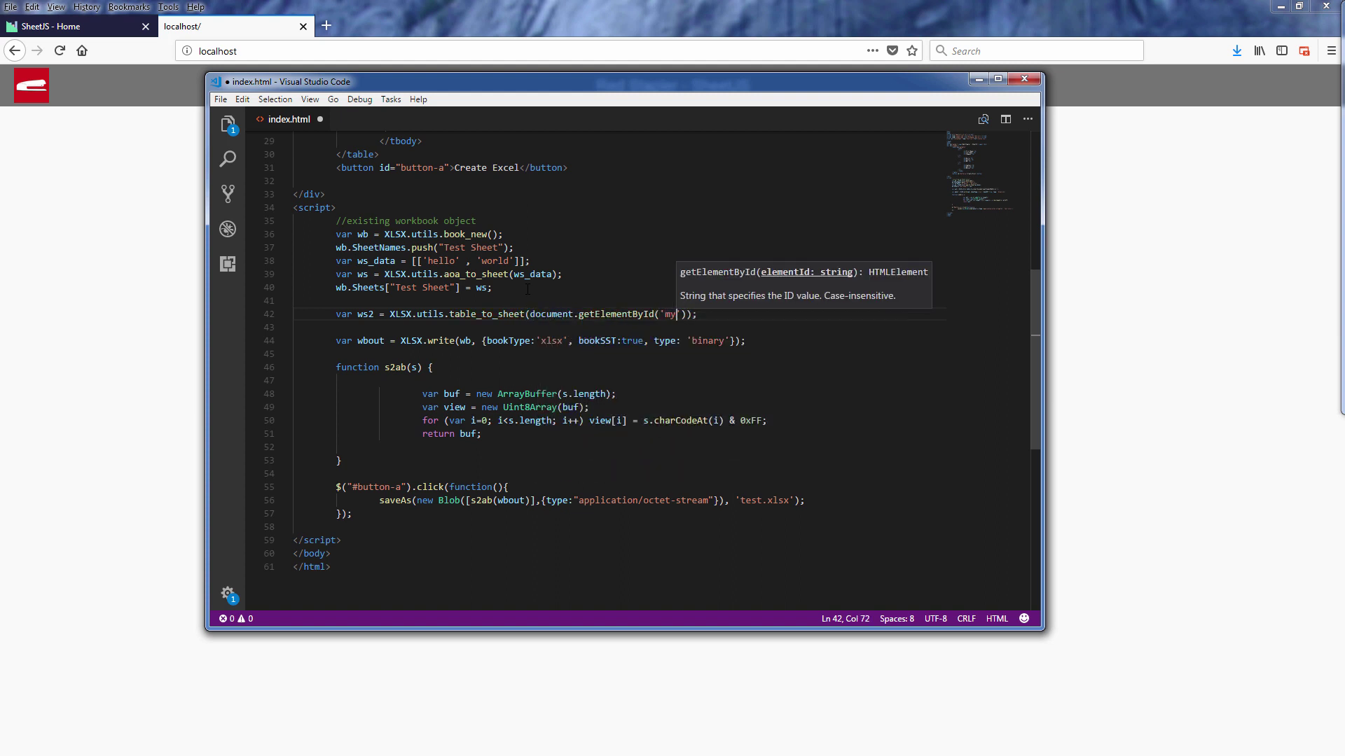
text(mytable)
key(End)
text(;)
Step: Push "Test Sheet2" to SheetNames, assign wb.Sheets["Test Sheet2"] = ws2, and save
key(Return)
text(wb.s)
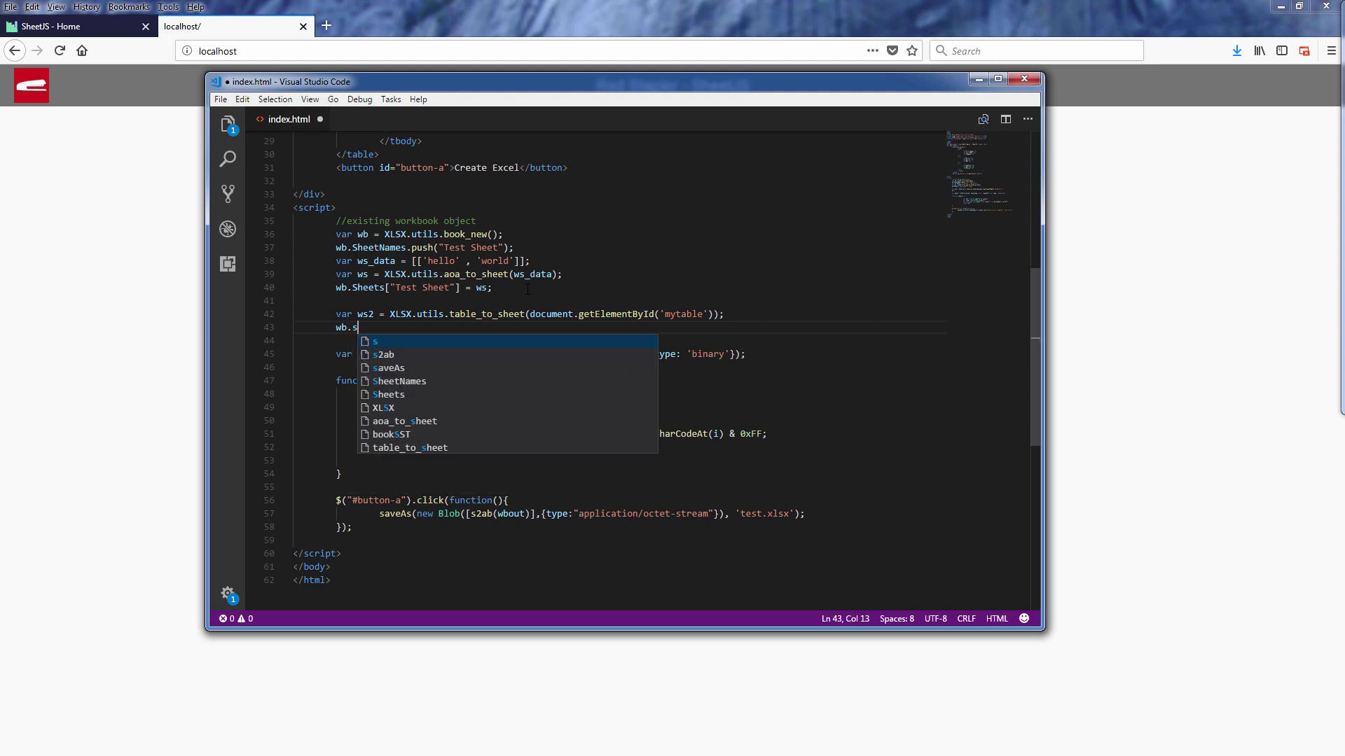
key(Tab)
text(.push)
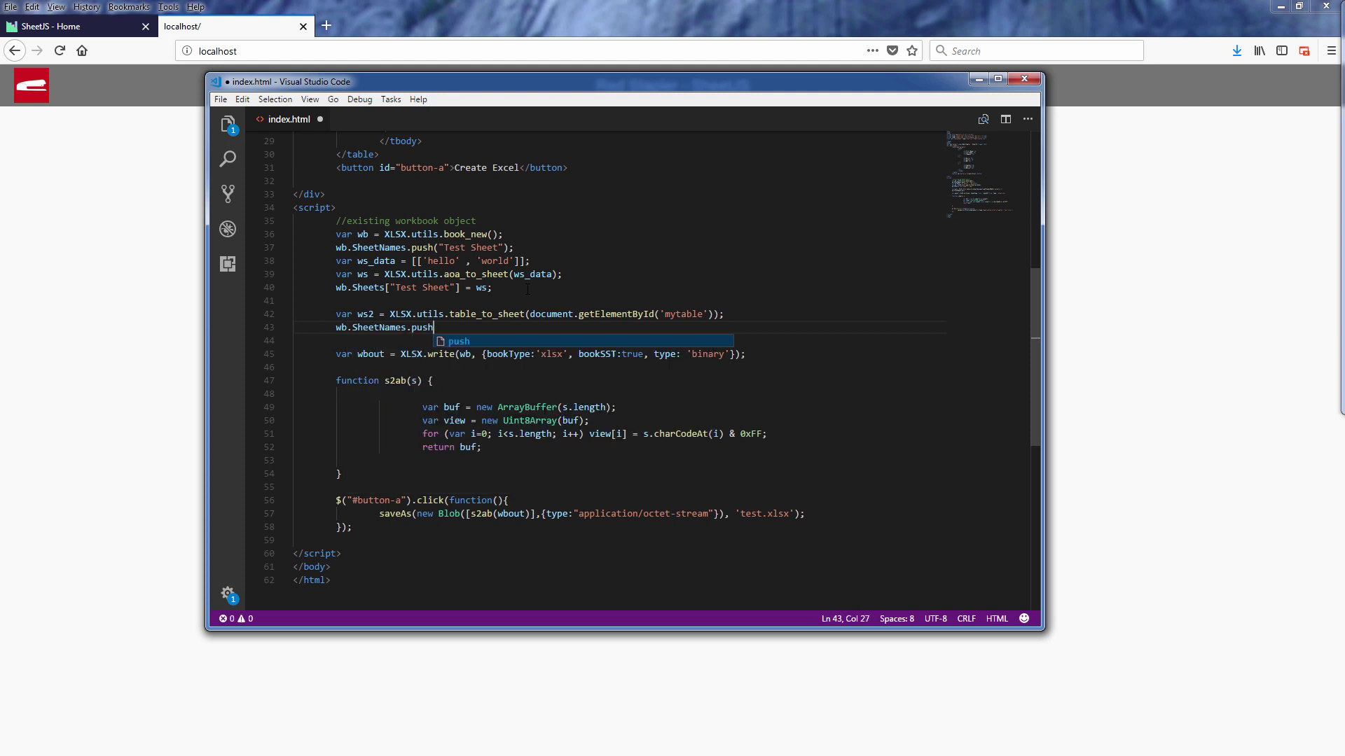
text(("Test Sheet)
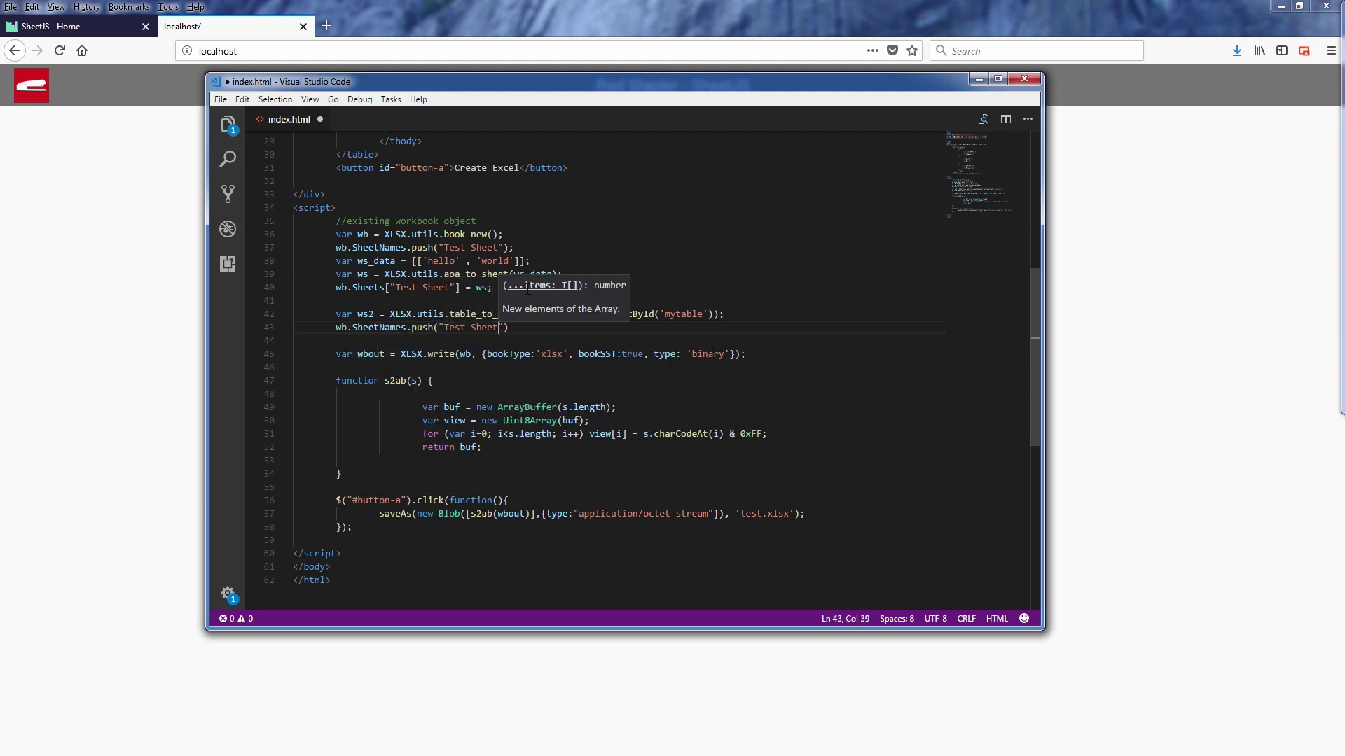
text(2");)
key(Return)
text(wb.Sheets)
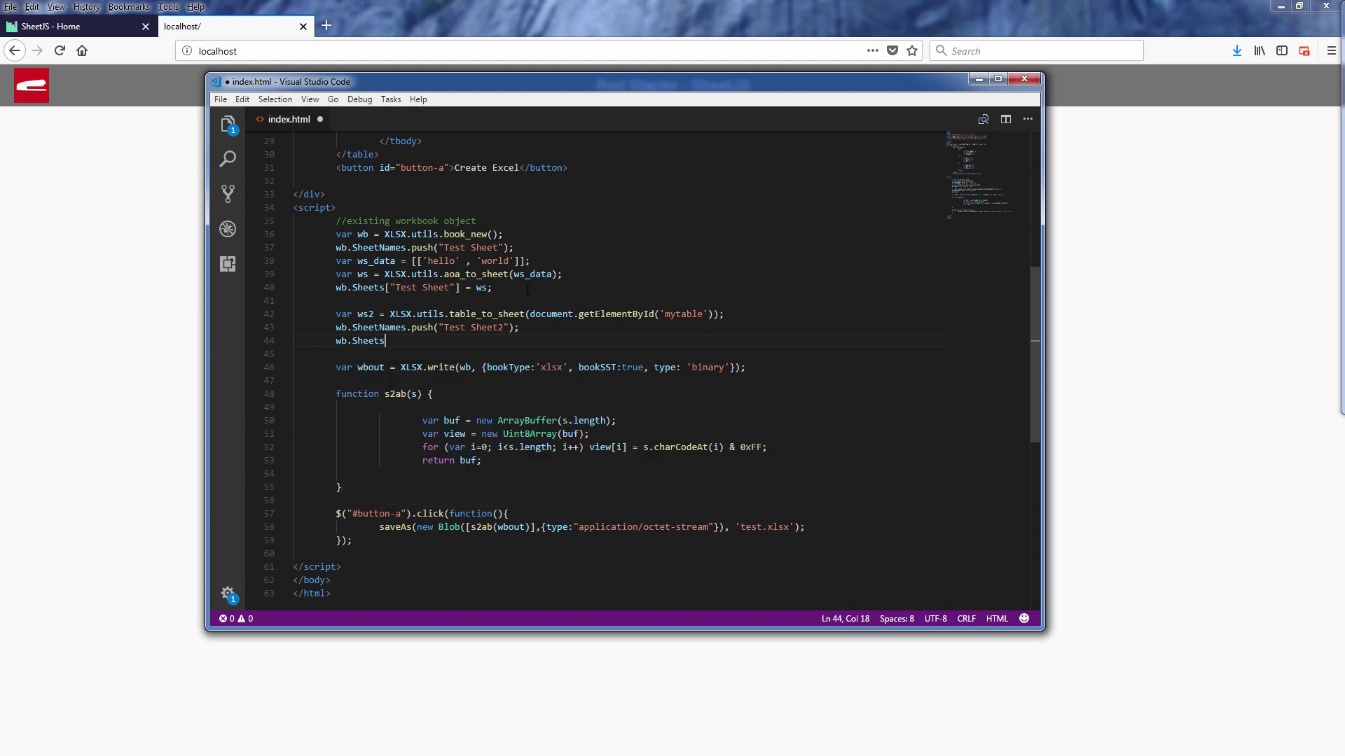
text(["Test Sh)
text(eet2"] = ws)
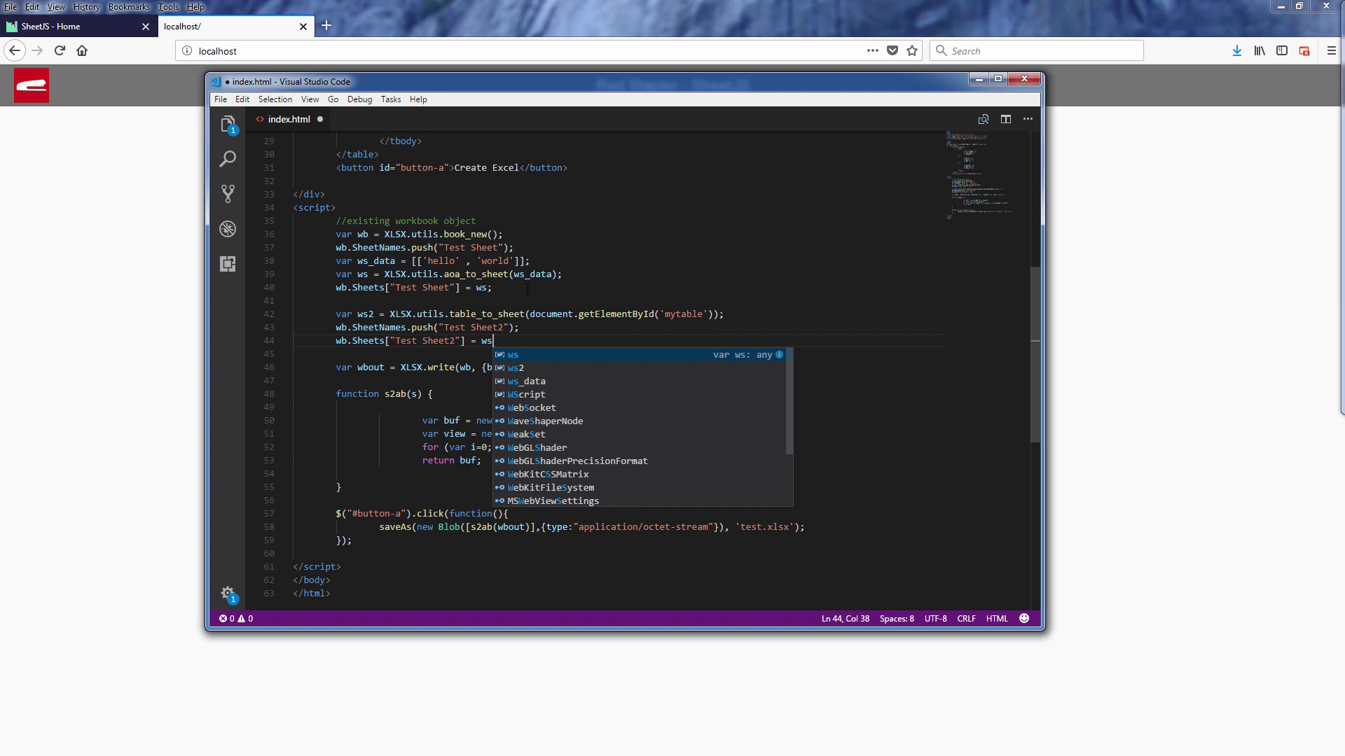
text(2;)
key(ctrl+s)
Step: Export the updated workbook with Create Excel and open it in Excel
click(1068, 374)
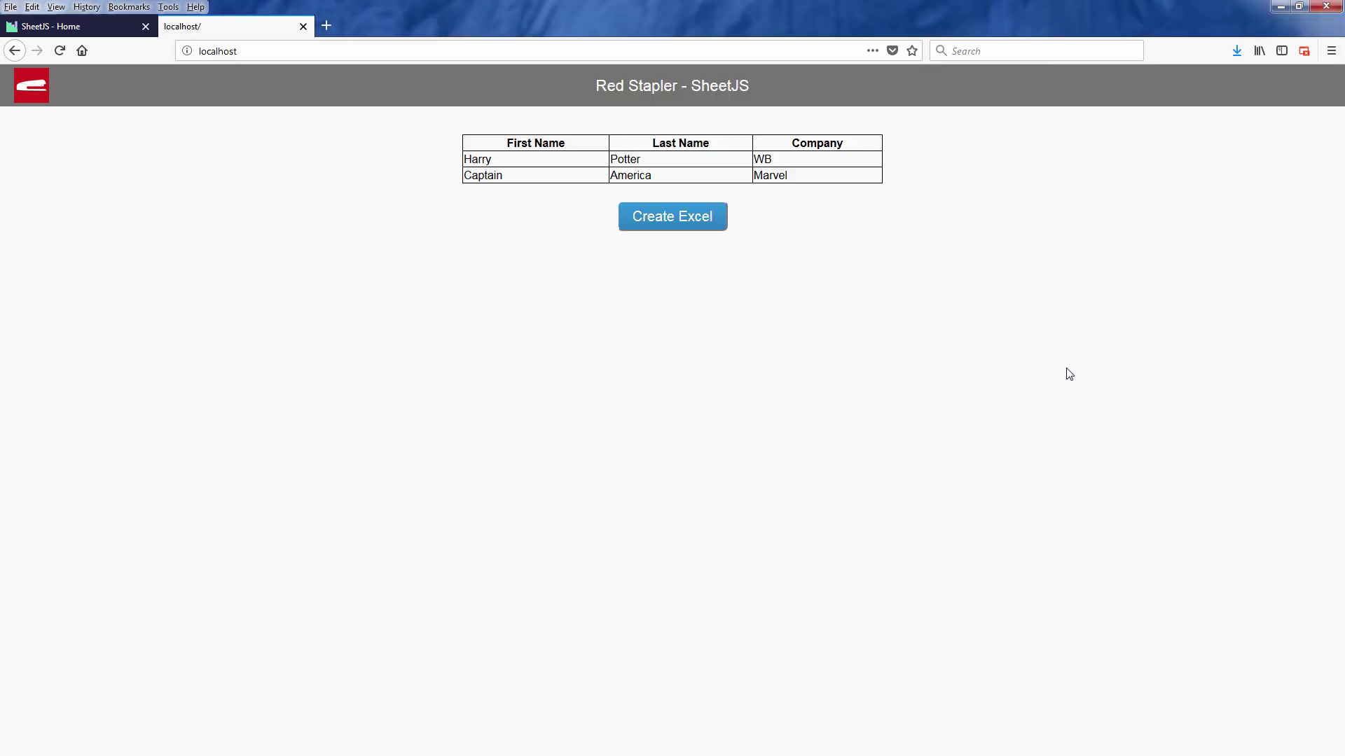
click(691, 217)
click(491, 342)
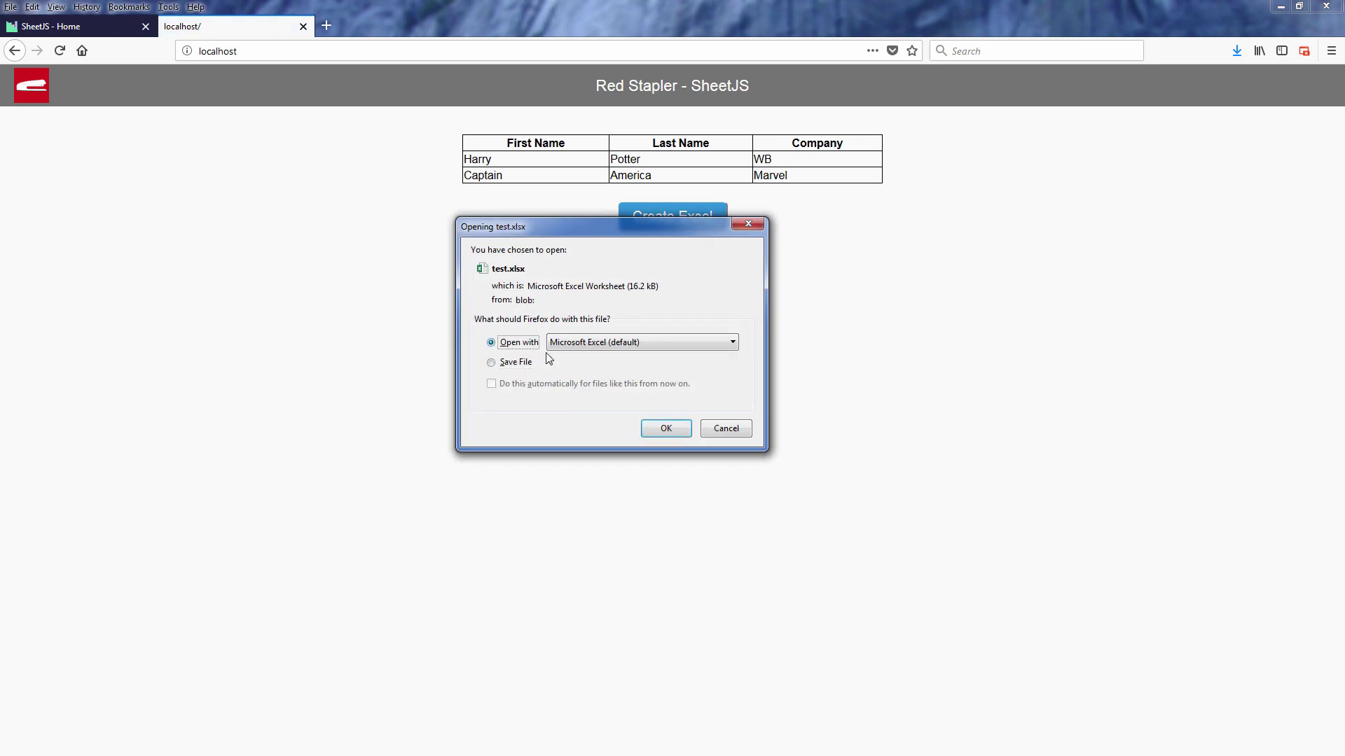
click(665, 429)
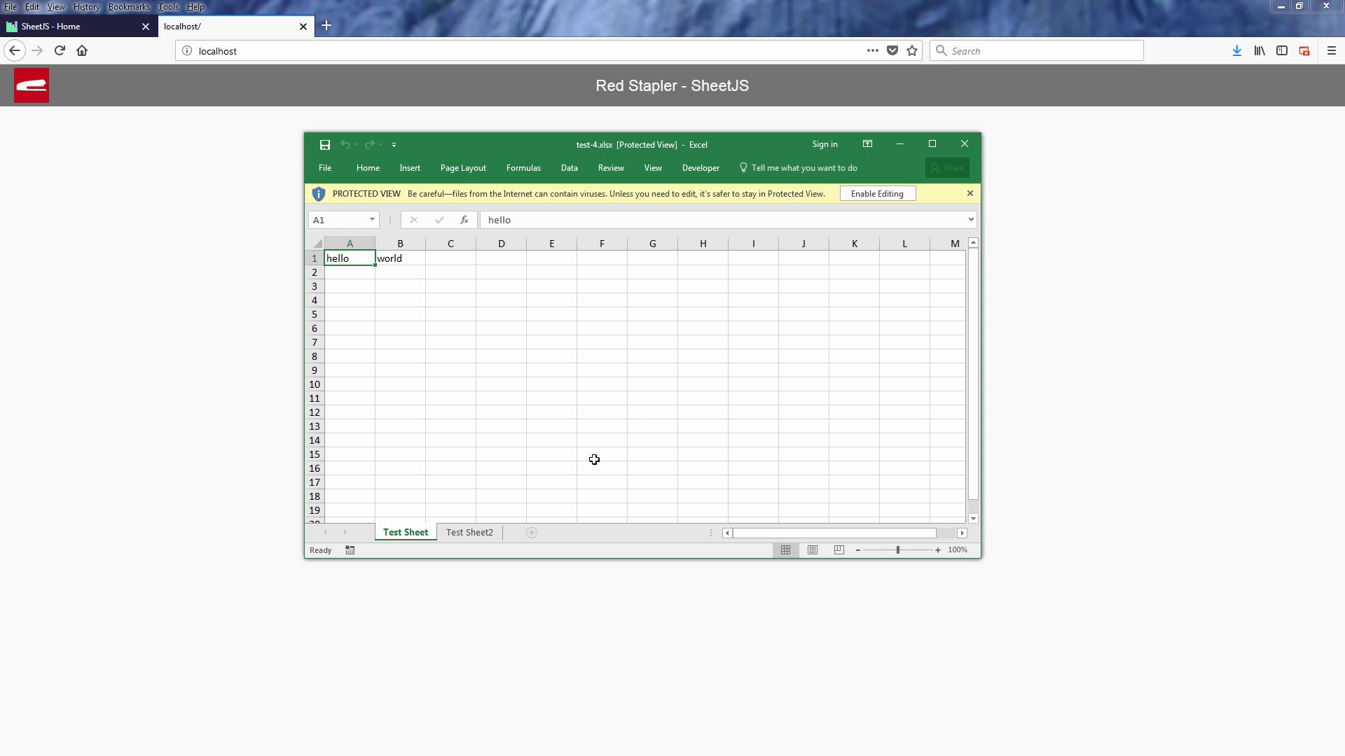
Step: Switch between the Test Sheet2 and Test Sheet tabs to compare their contents
click(470, 533)
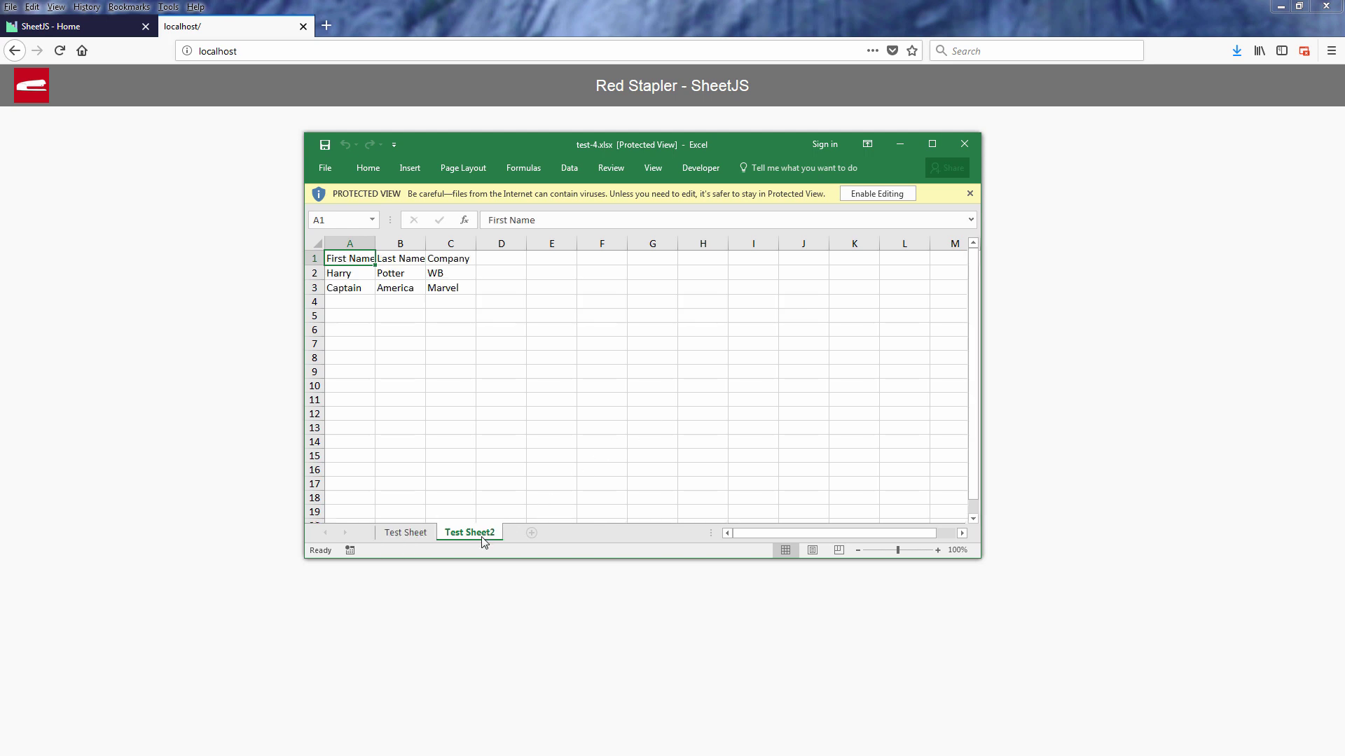
click(406, 533)
click(462, 535)
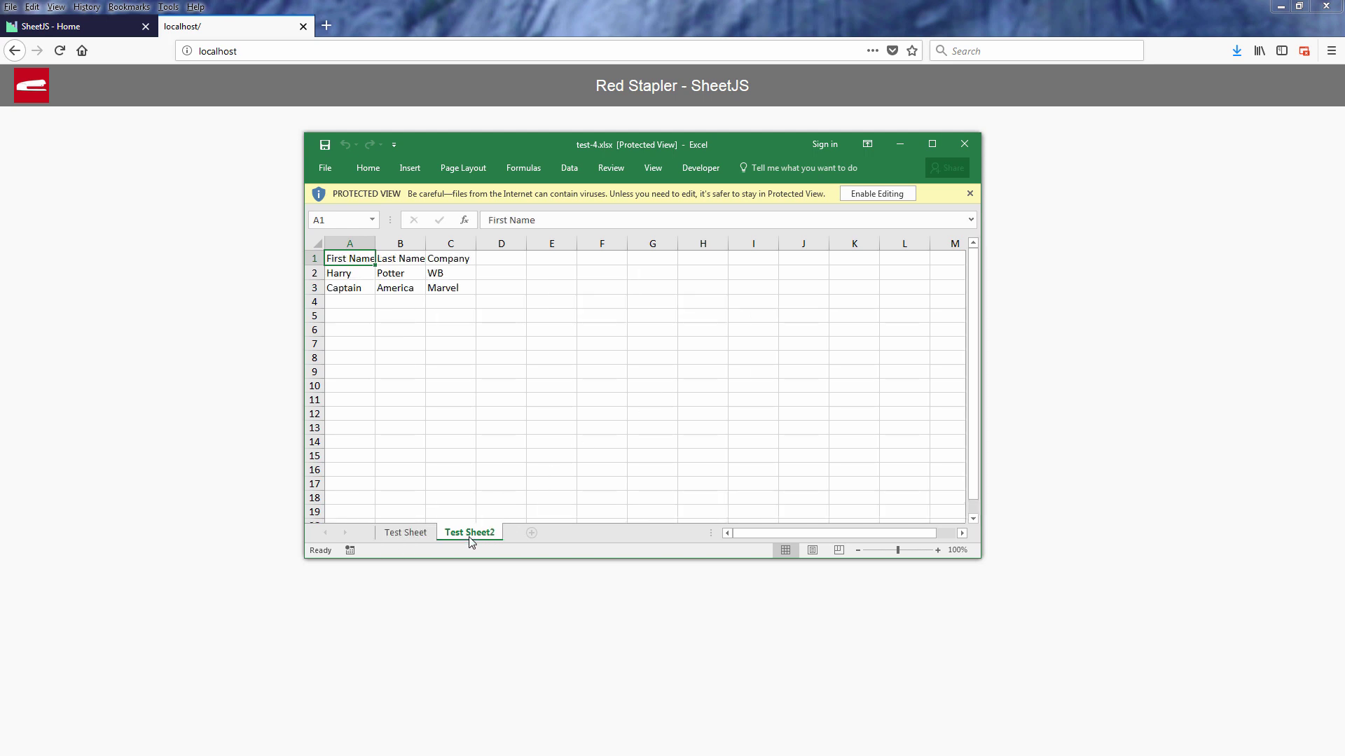